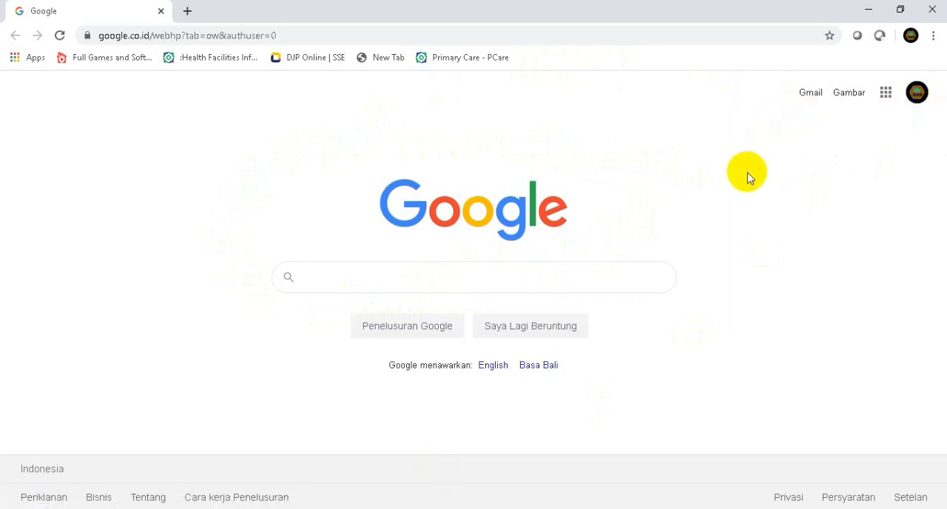
Switch to Google Drive and create a new folder named UJI COBA in Drive Saya
click(886, 94)
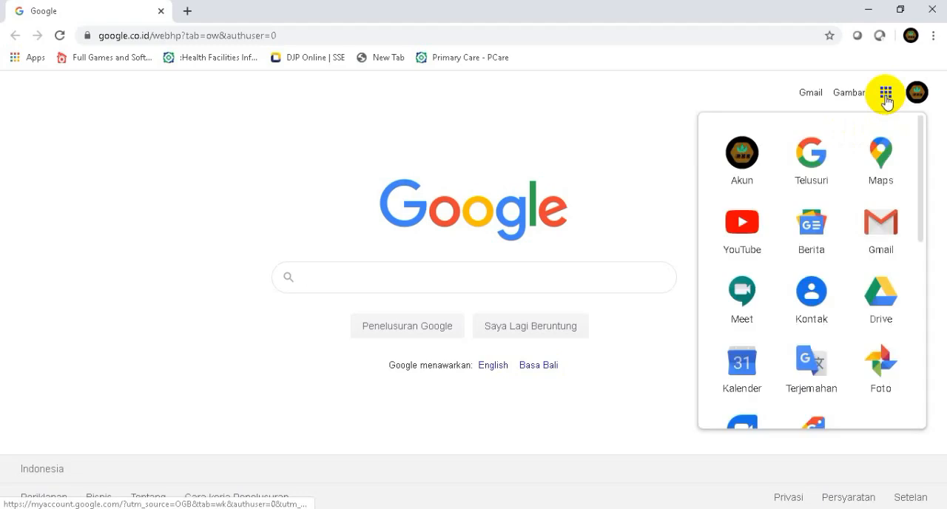
click(880, 305)
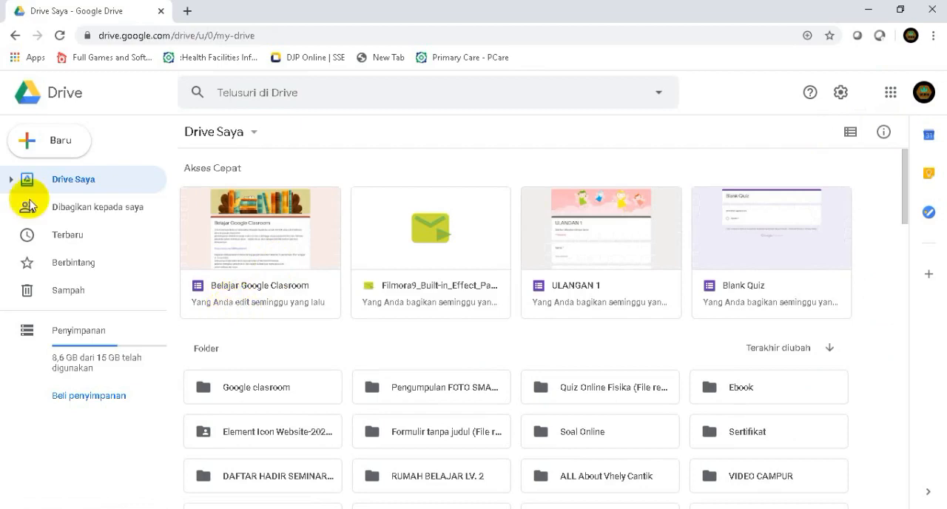
click(41, 147)
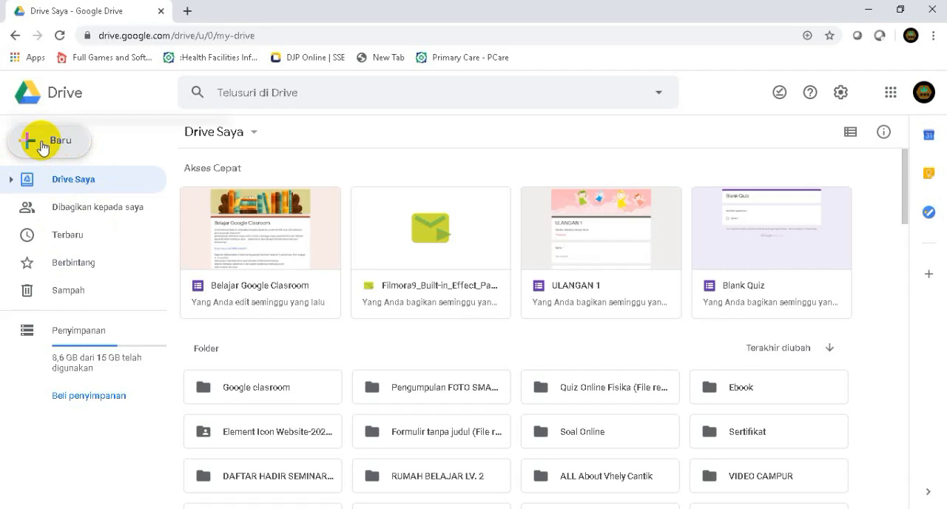
click(42, 146)
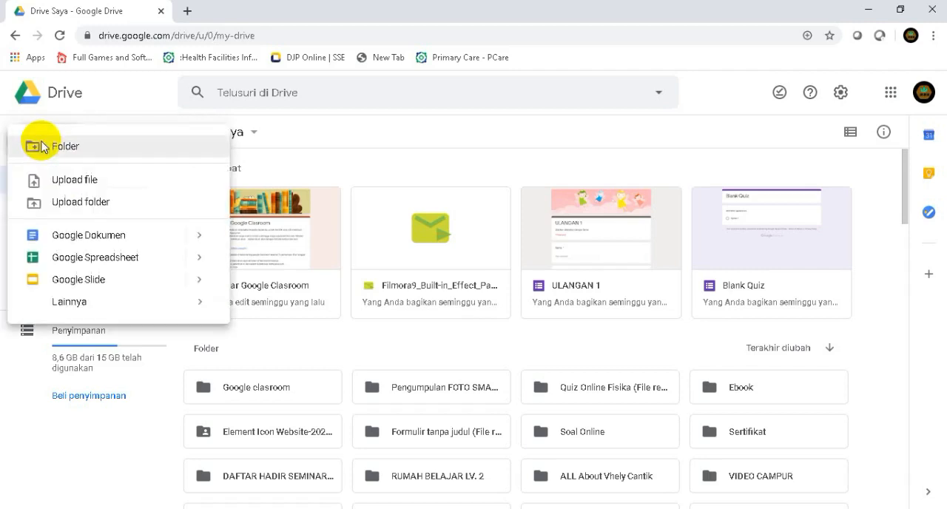
click(40, 147)
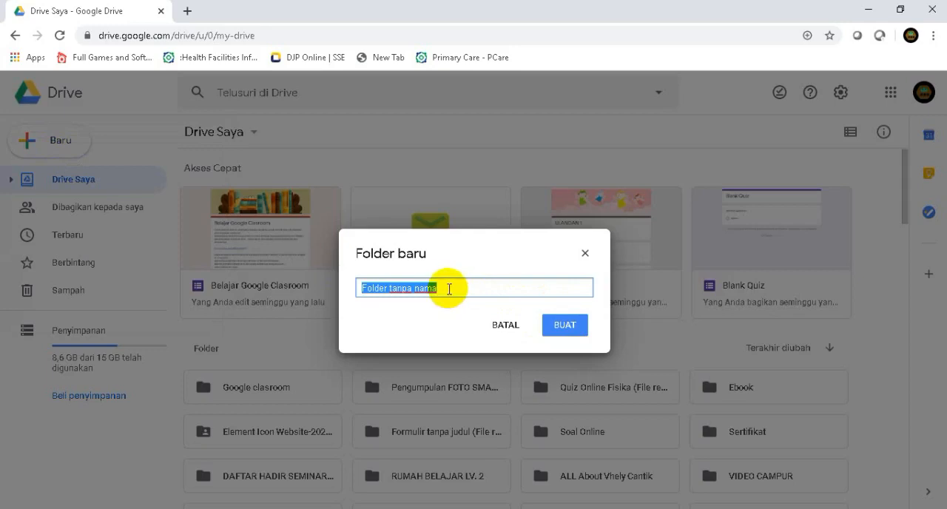
text(UJI COBA)
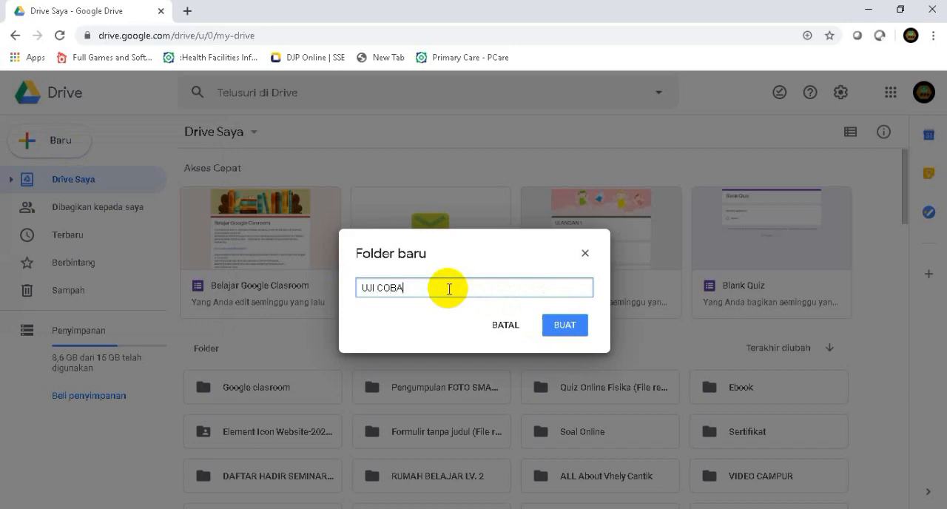
click(566, 329)
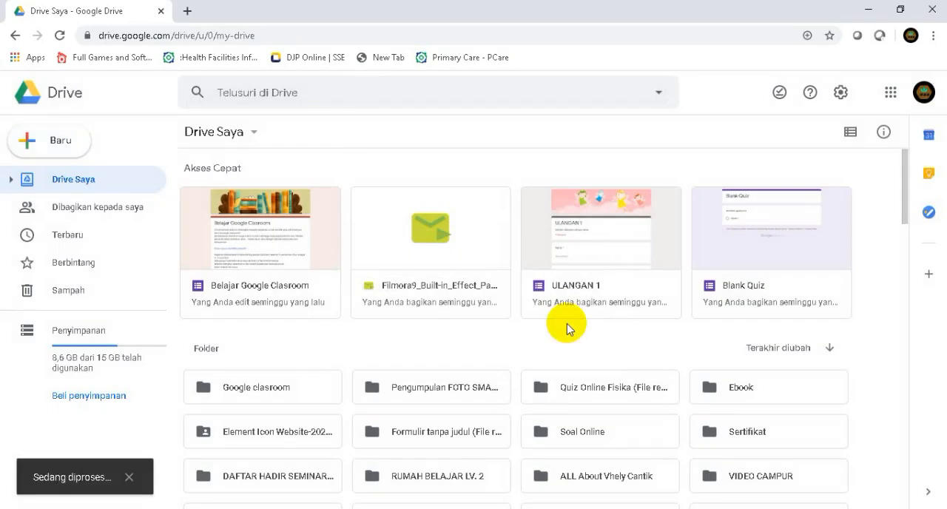
Open the UJI COBA folder from the folder list in Drive Saya
click(225, 388)
scroll(233, 383, down, 1)
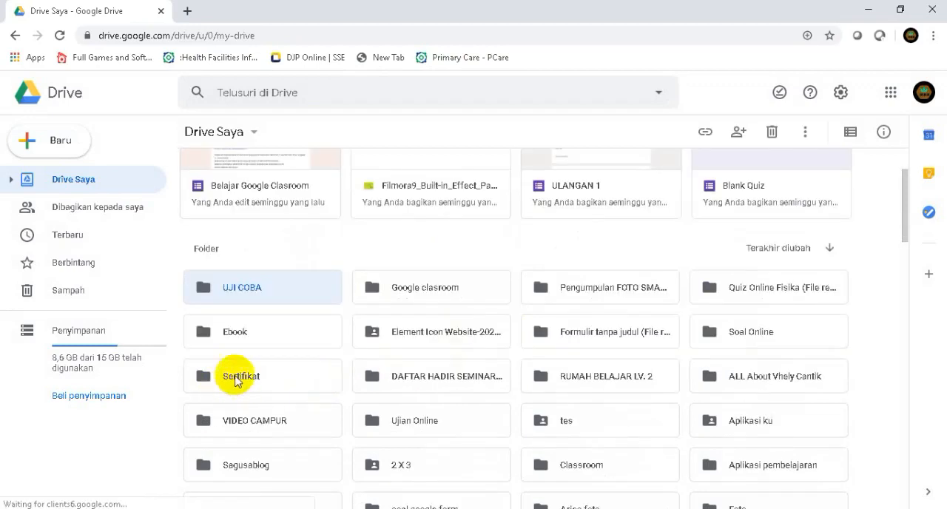
double_click(236, 290)
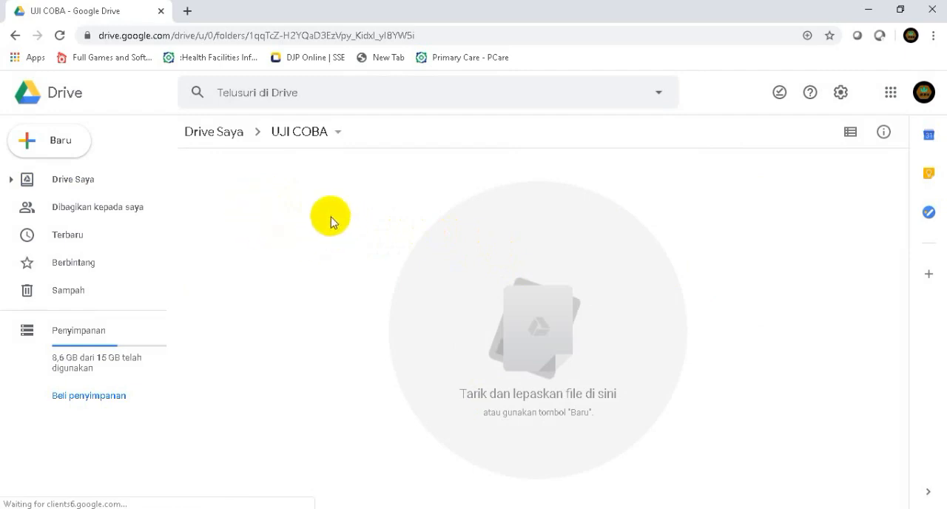
Upload the soalfisika Word document from New Volume (E:) into the UJI COBA folder and dismiss the upload notice
right_click(238, 207)
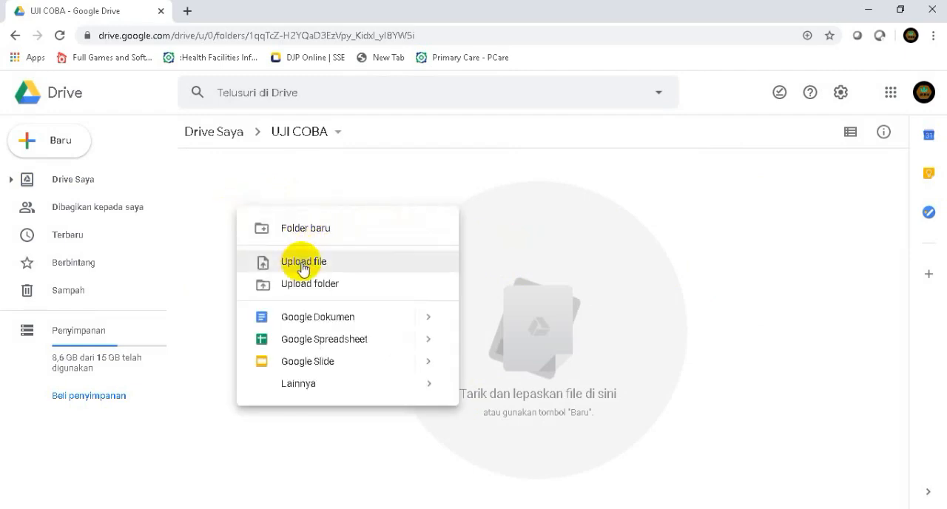
click(302, 263)
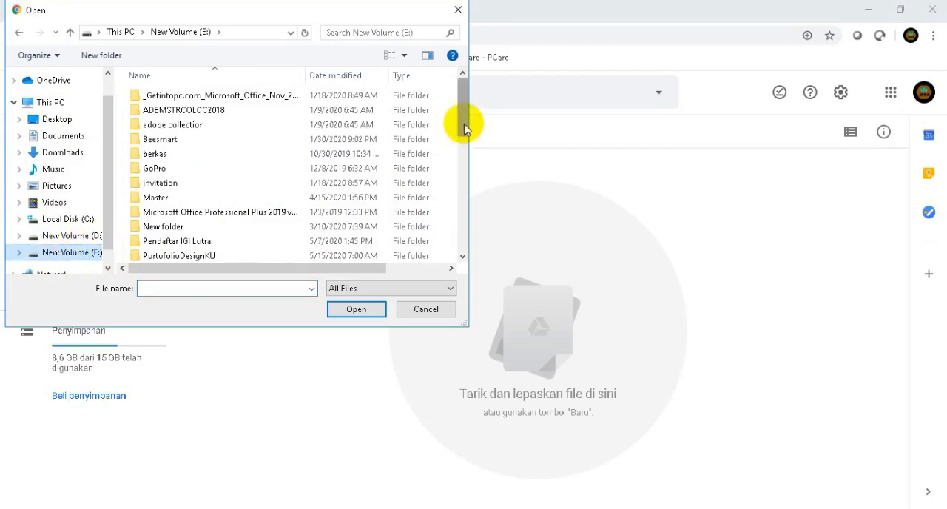
drag(465, 120, 454, 265)
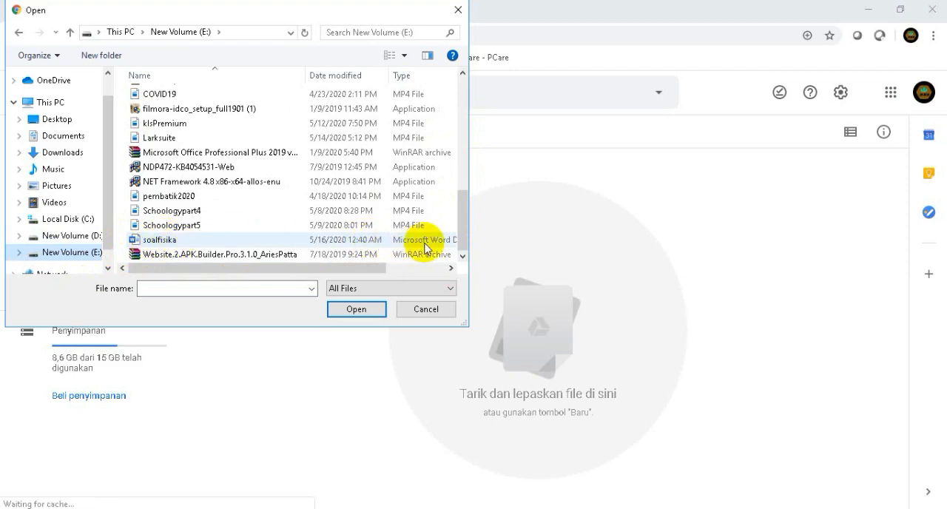
mouse_move(318, 270)
mouse_down()
mouse_move(368, 275)
mouse_move(314, 275)
mouse_up()
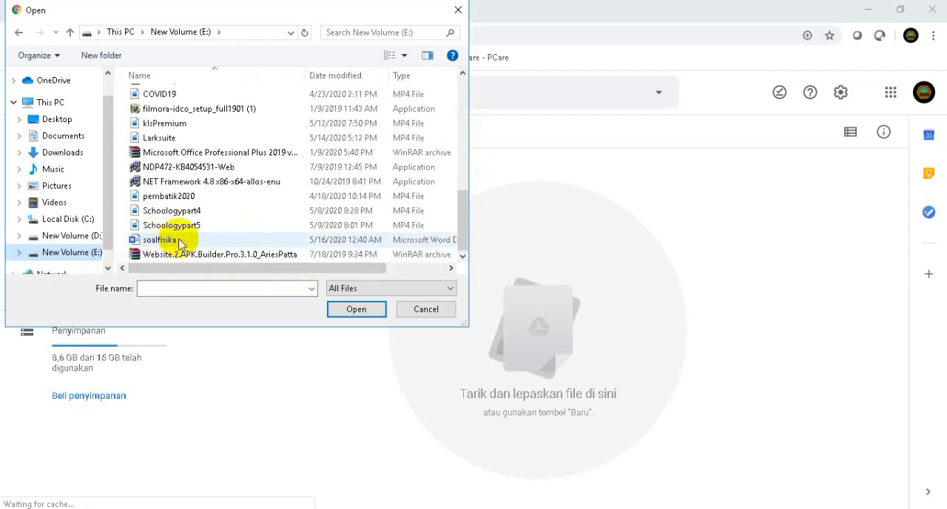
click(355, 313)
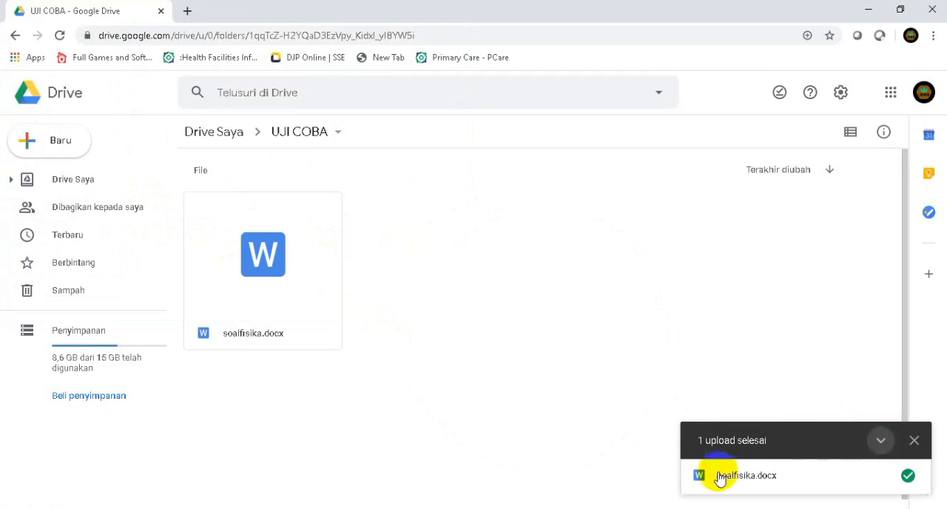
click(918, 445)
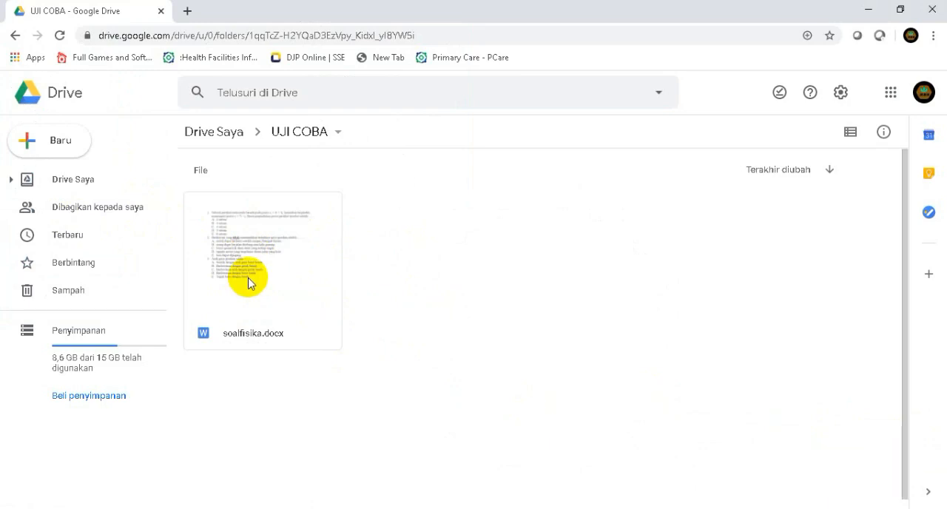
Open soalfisika.docx from the UJI COBA folder with Google Dokumen
click(253, 333)
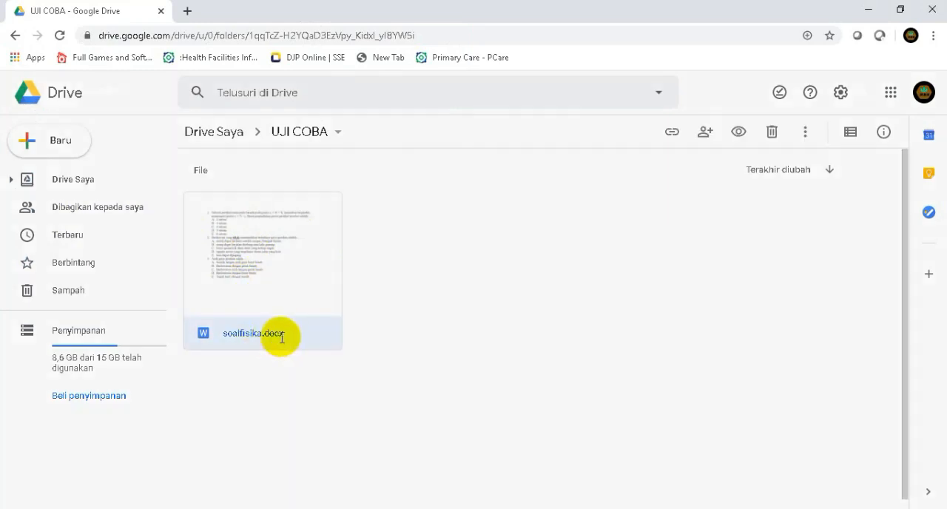
double_click(262, 333)
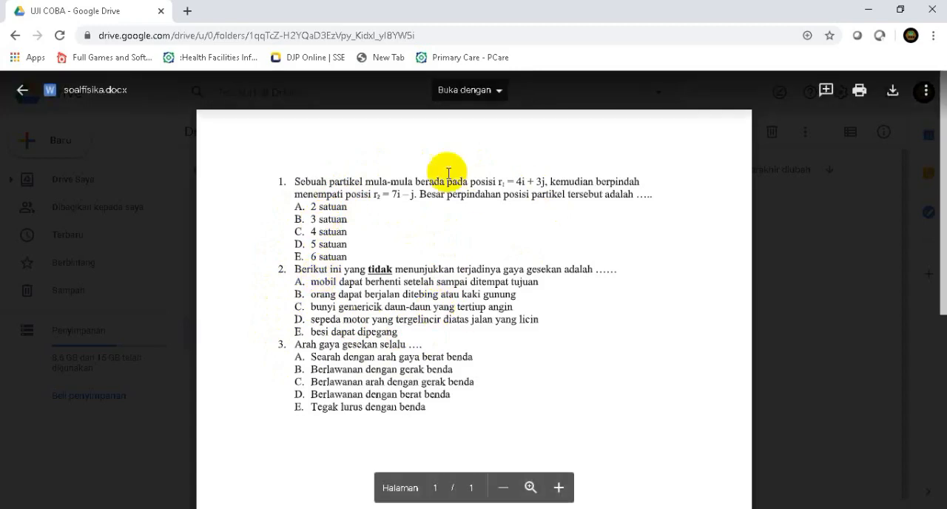
click(496, 94)
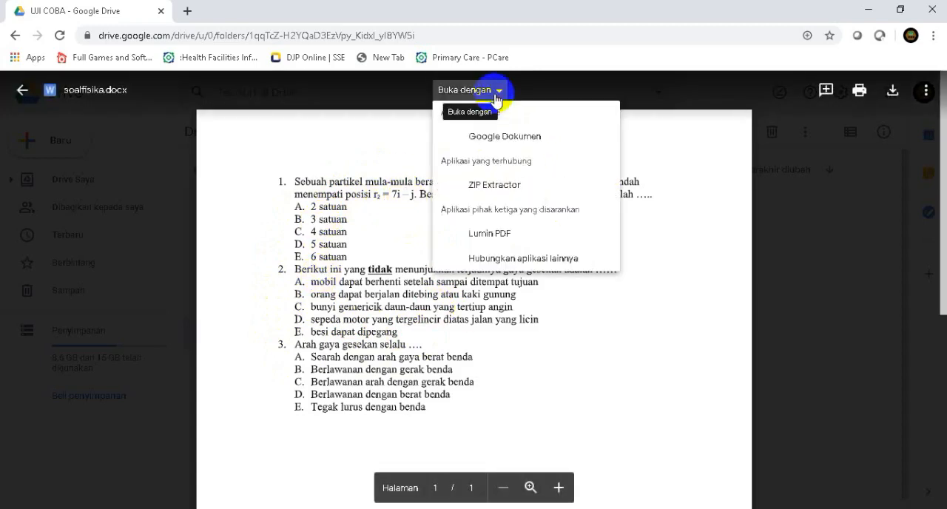
click(495, 144)
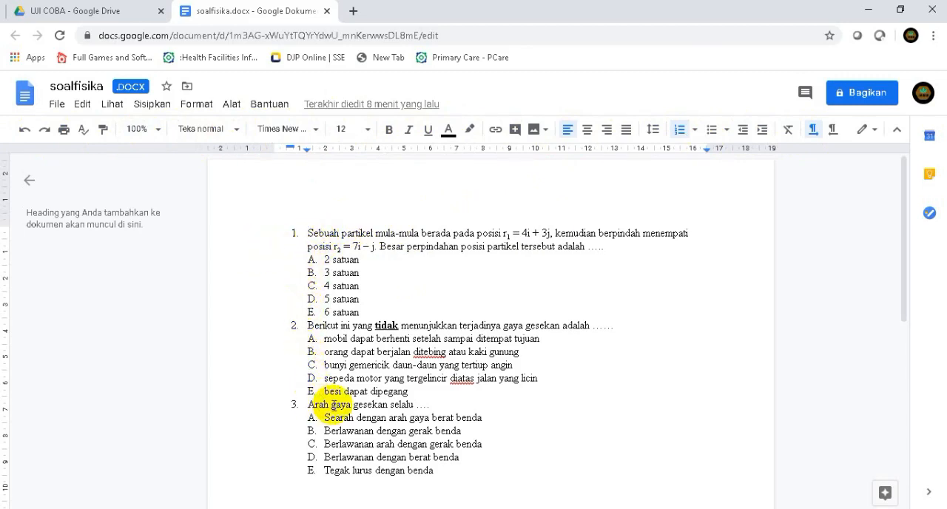
Remove the automatic numbering from the three question lines, keeping the lettered answer options
scroll(451, 382, down, 1)
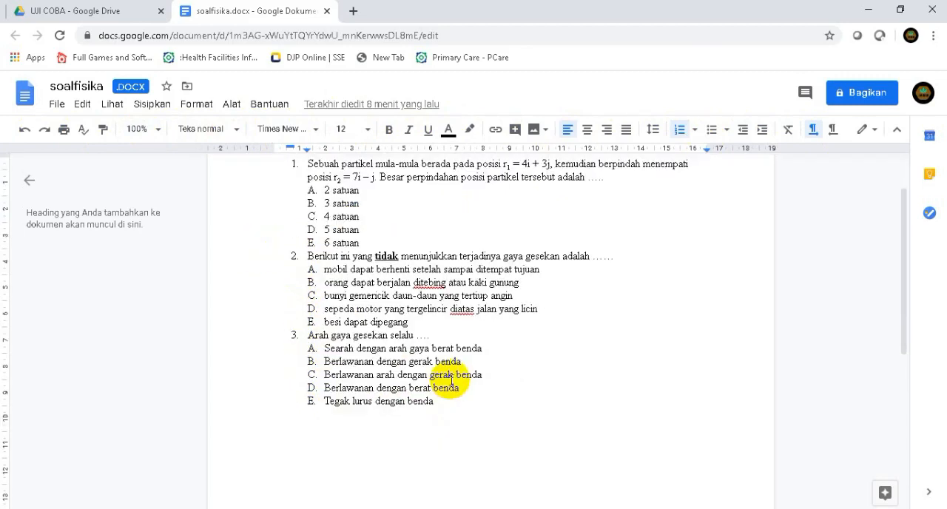
scroll(451, 382, up, 1)
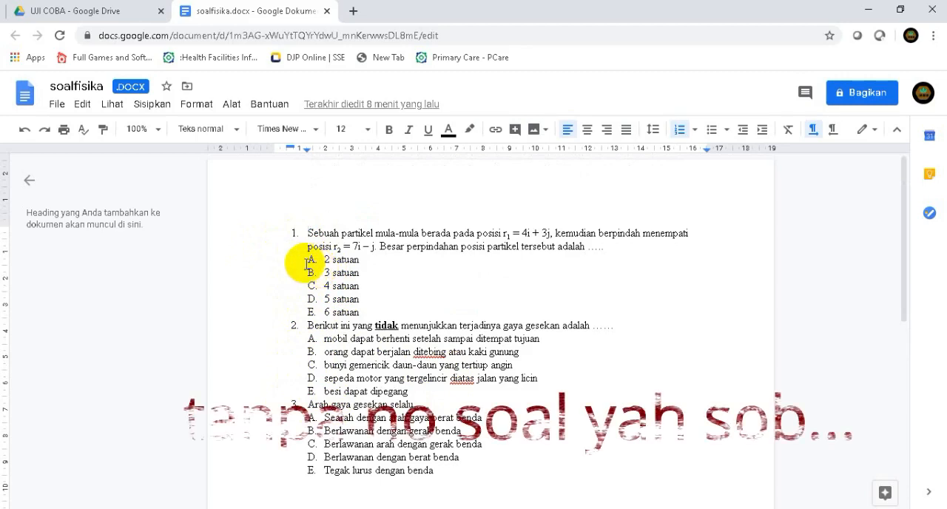
key(BackSpace)
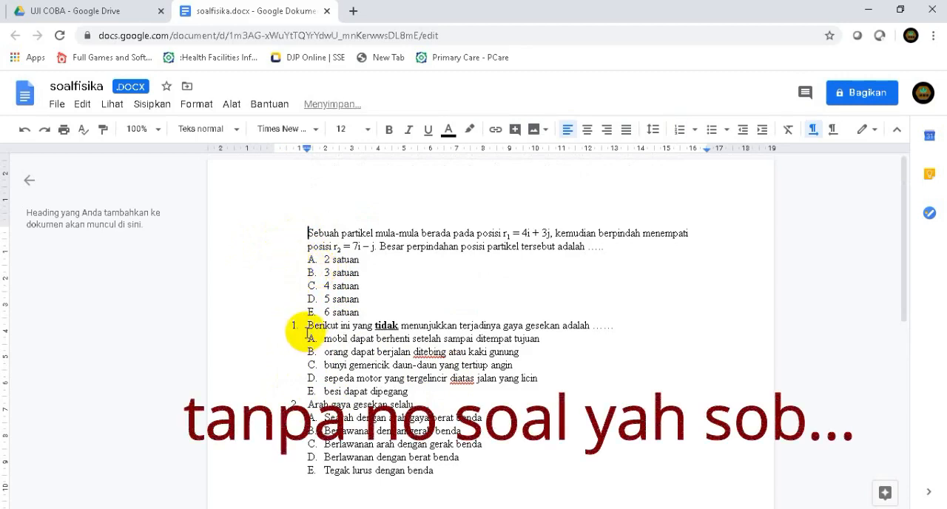
click(308, 334)
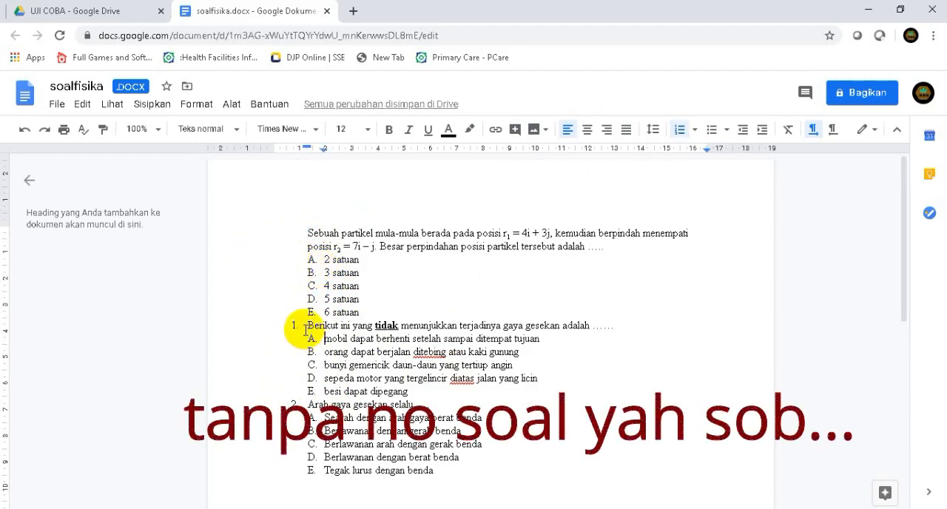
click(306, 327)
key(BackSpace)
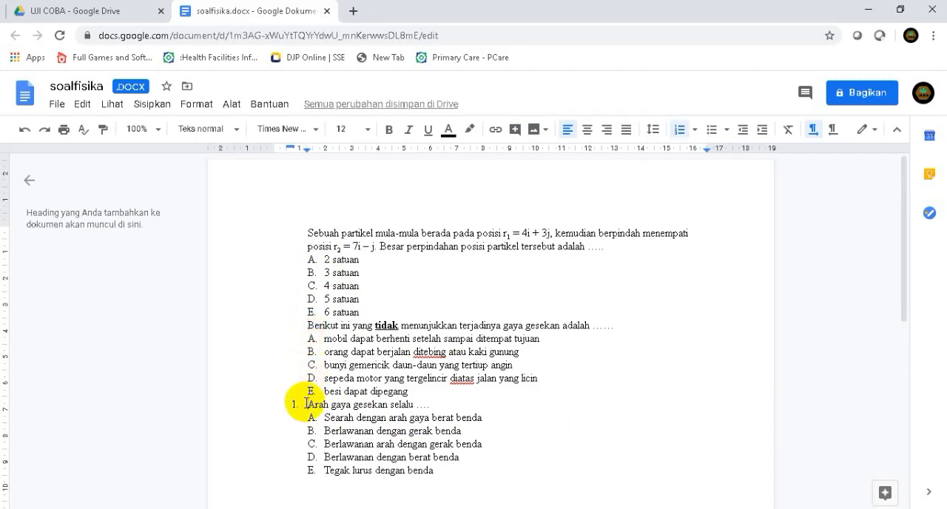
key(BackSpace)
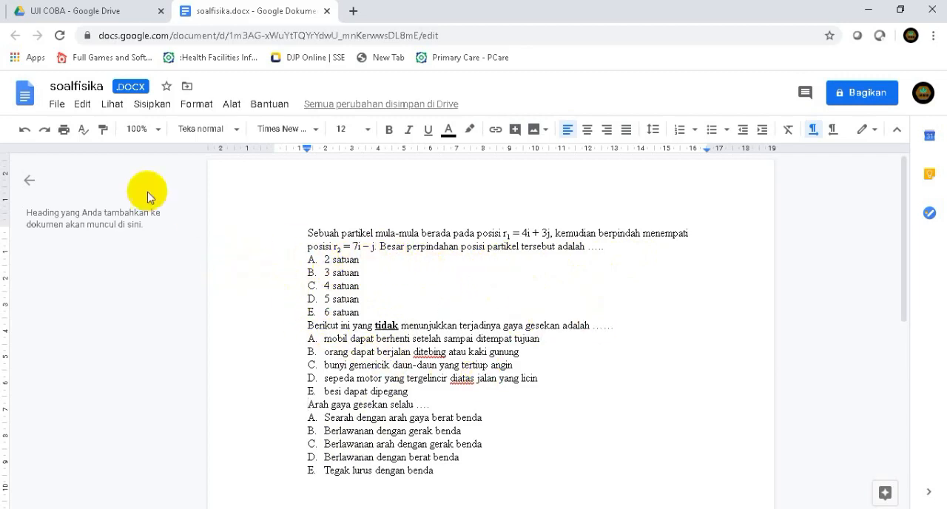
Rename the document soalfisikaUJICOBA and save a copy of it in Google Dokumen format
click(105, 88)
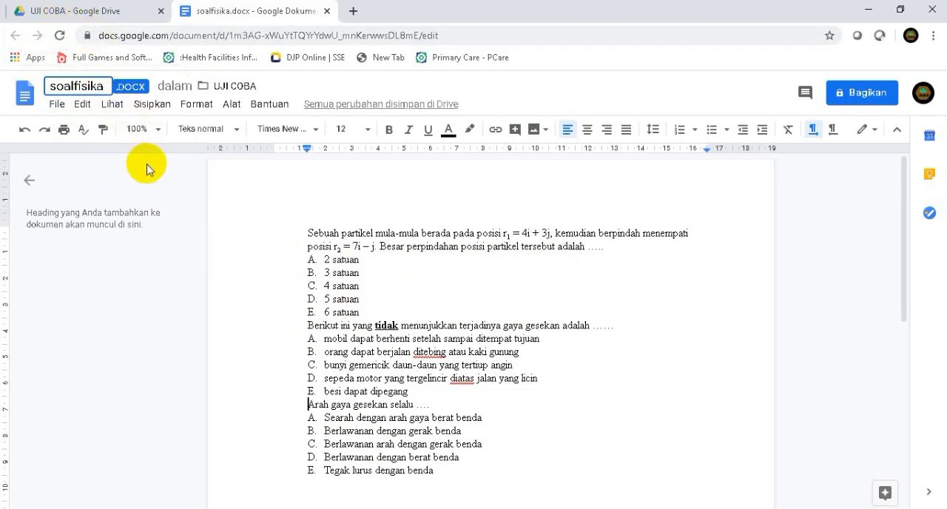
text(UJIC)
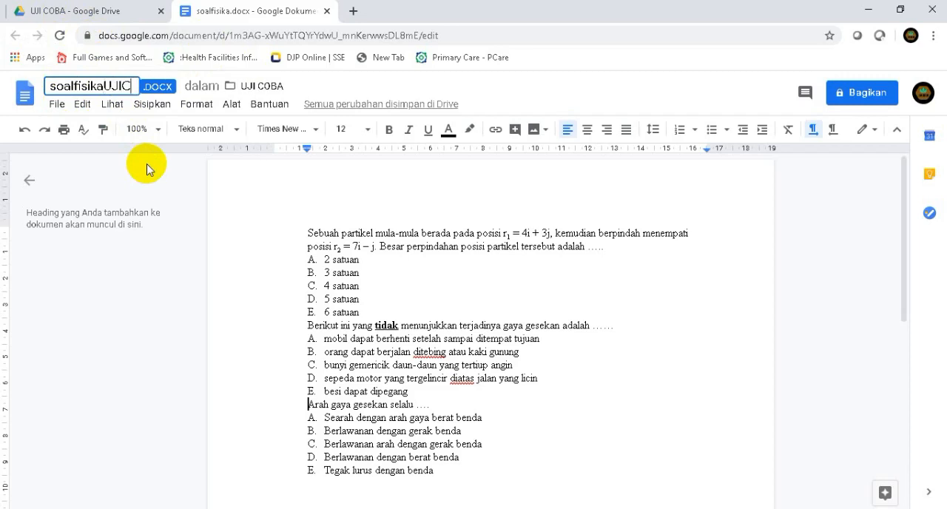
text(OBA)
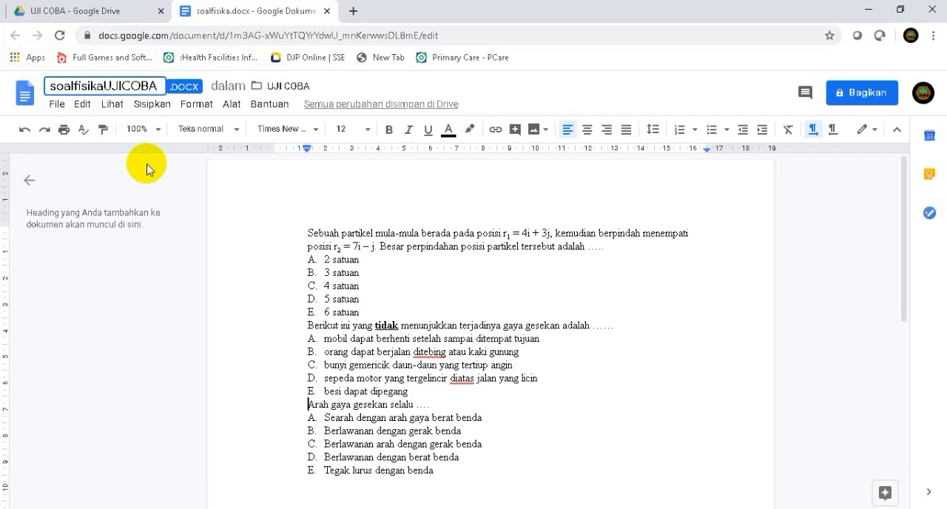
click(57, 105)
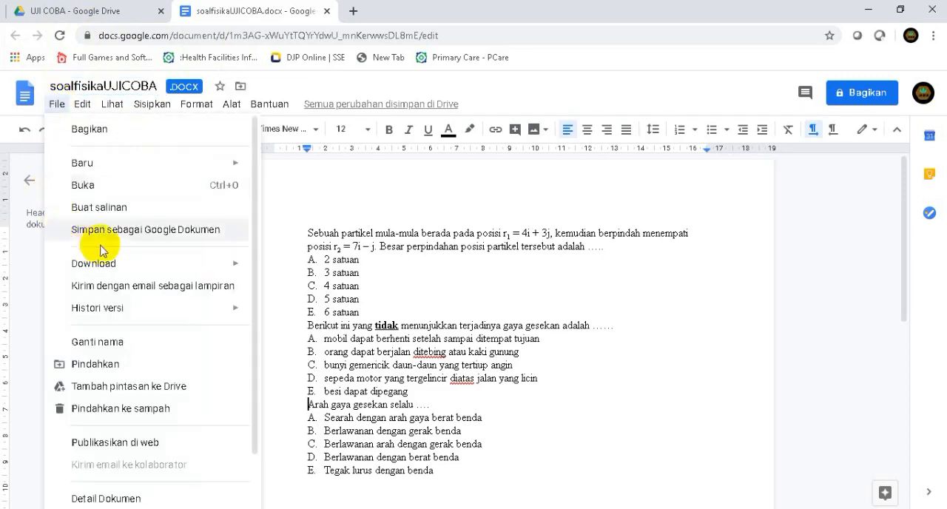
click(145, 235)
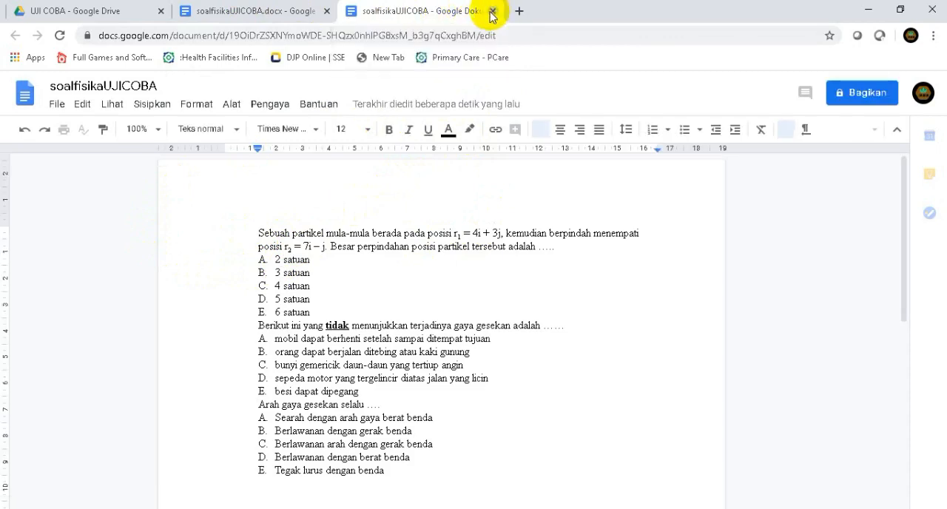
Close both document tabs and the file preview to return to the UJI COBA folder with nothing selected
click(493, 12)
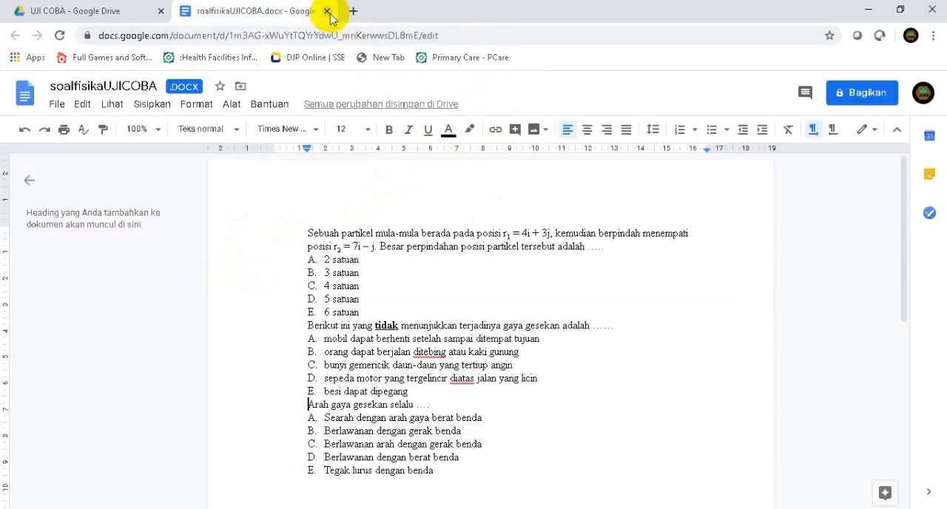
click(326, 11)
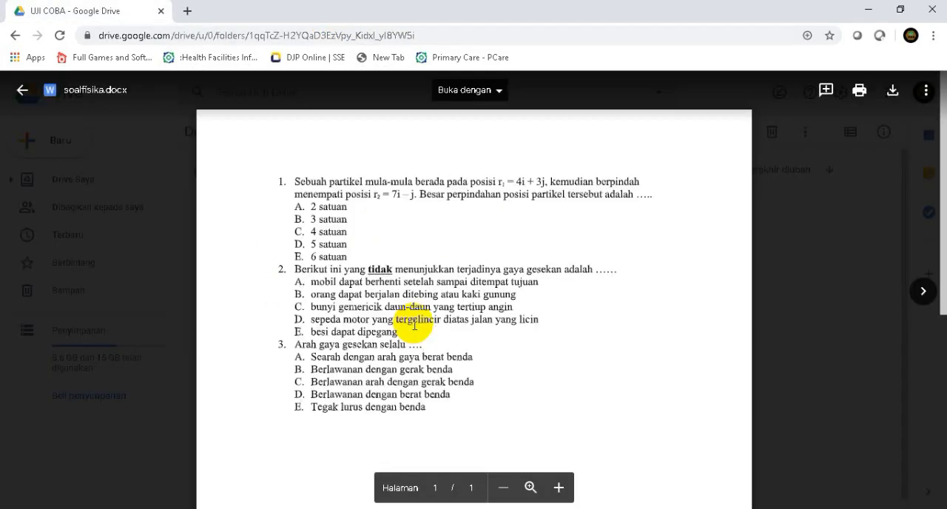
click(20, 92)
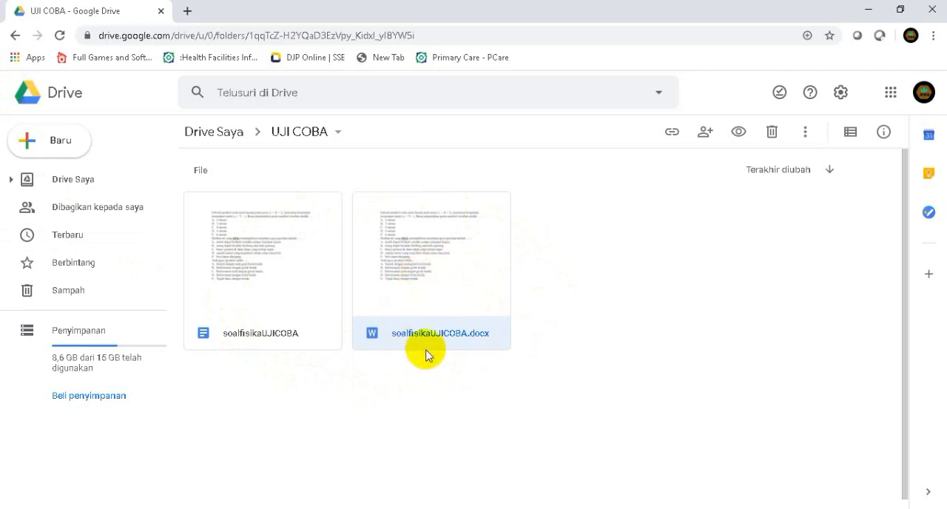
click(548, 372)
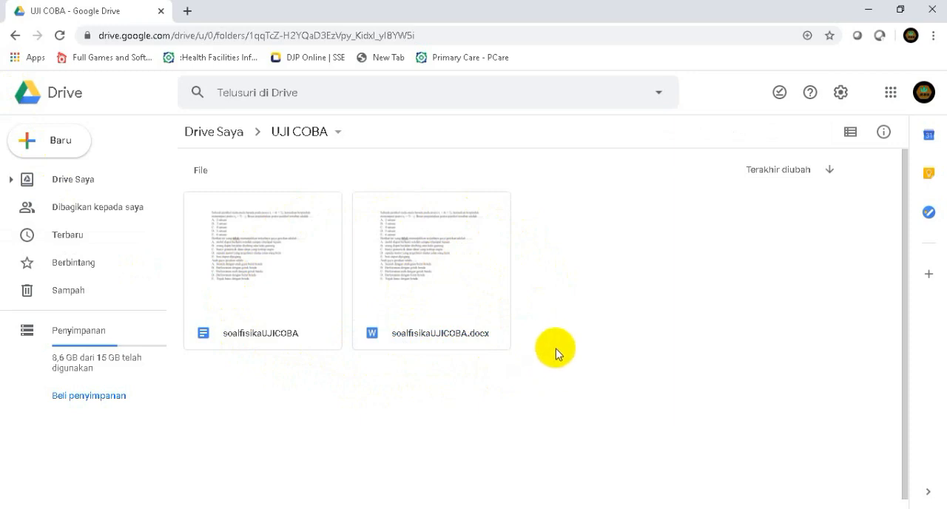
Create a blank Google Formulir in the UJI COBA folder
right_click(583, 246)
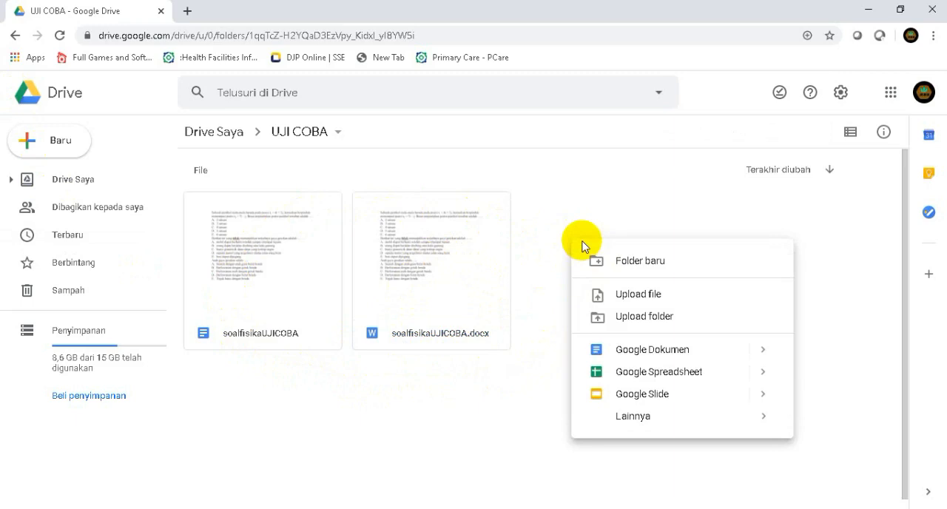
mouse_move(633, 421)
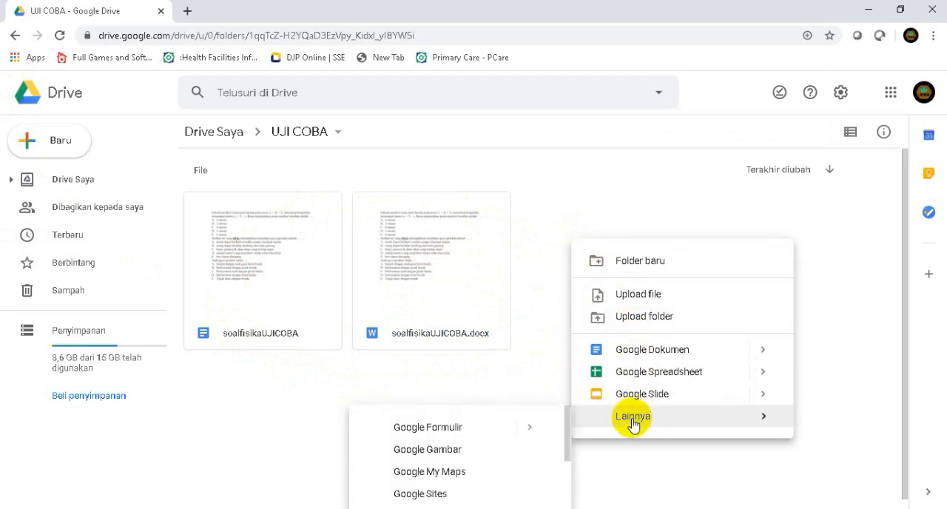
click(418, 430)
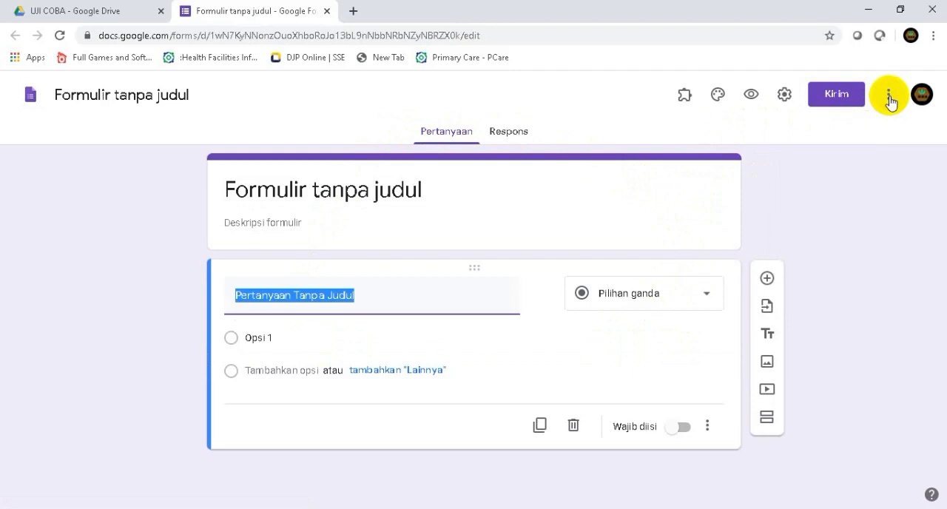
Look up the Form Builder add-on in the G Suite Marketplace, view its details page and close the marketplace
click(685, 98)
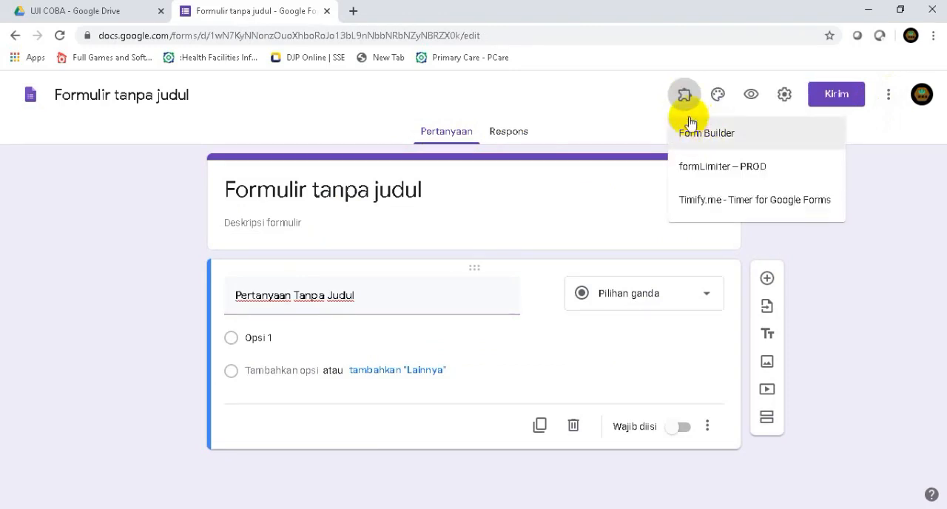
click(889, 101)
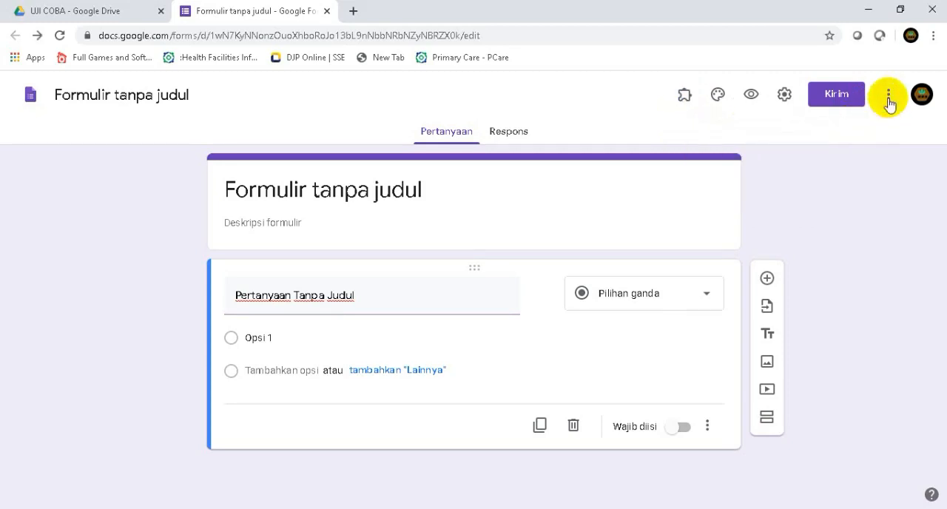
click(889, 102)
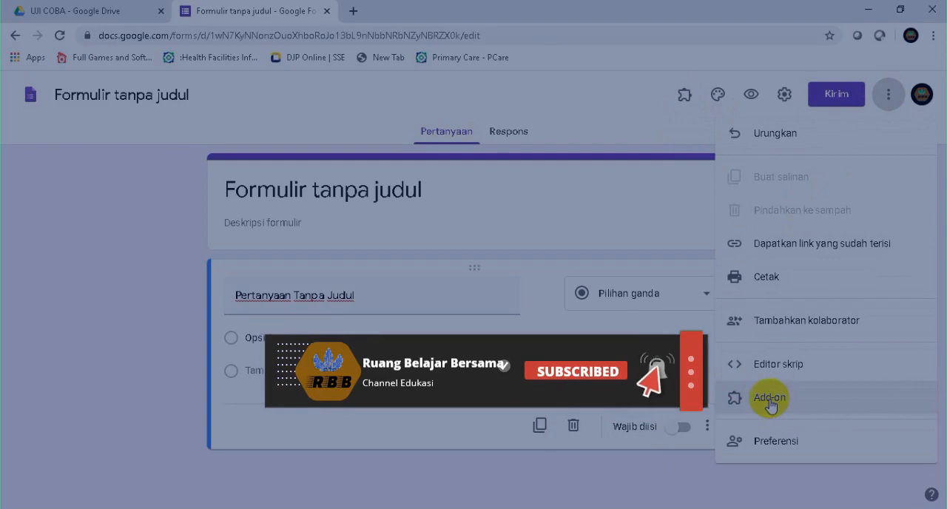
click(770, 403)
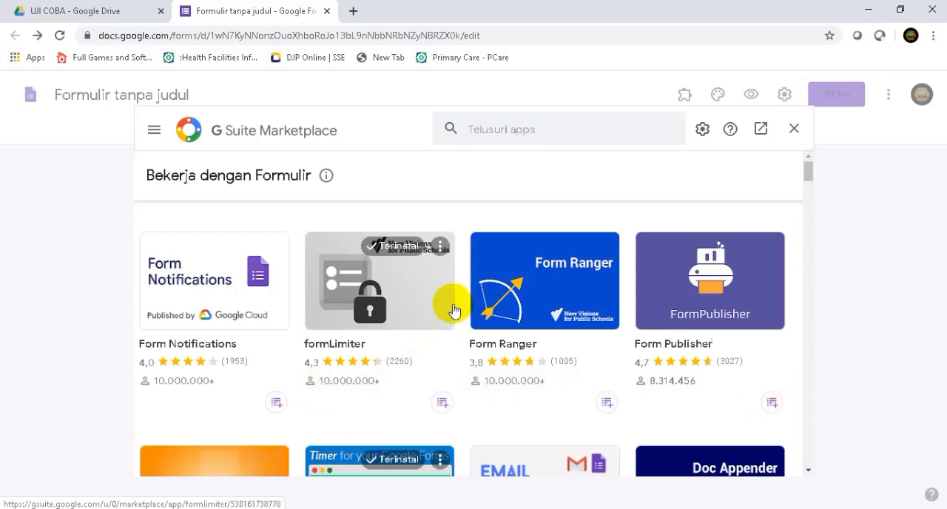
scroll(453, 309, down, 5)
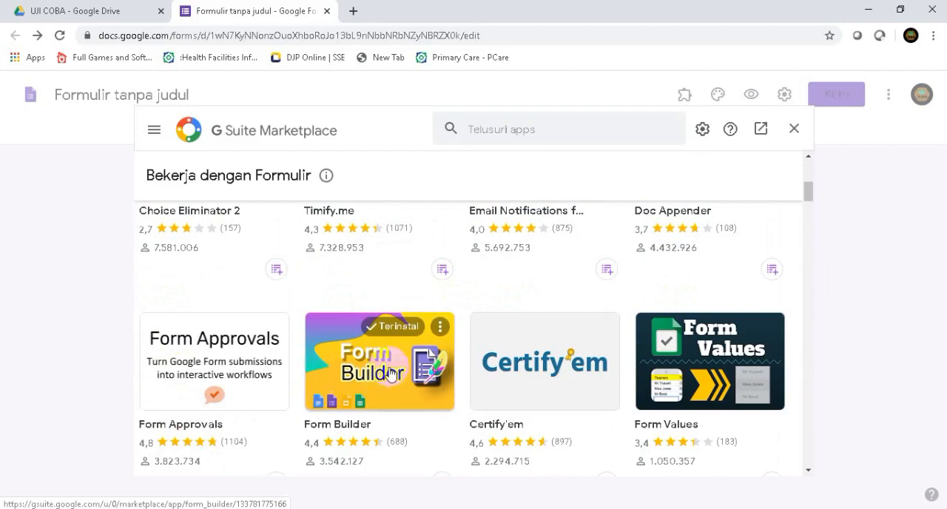
click(377, 372)
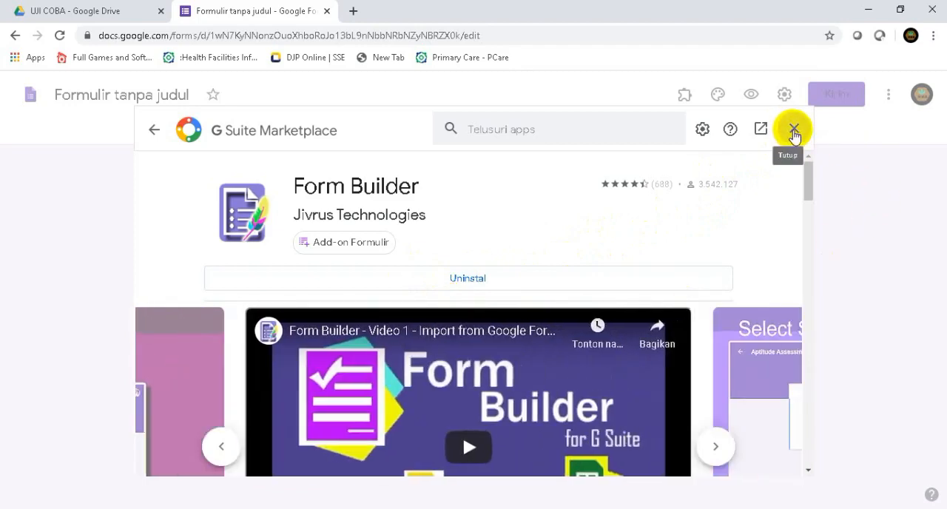
click(793, 131)
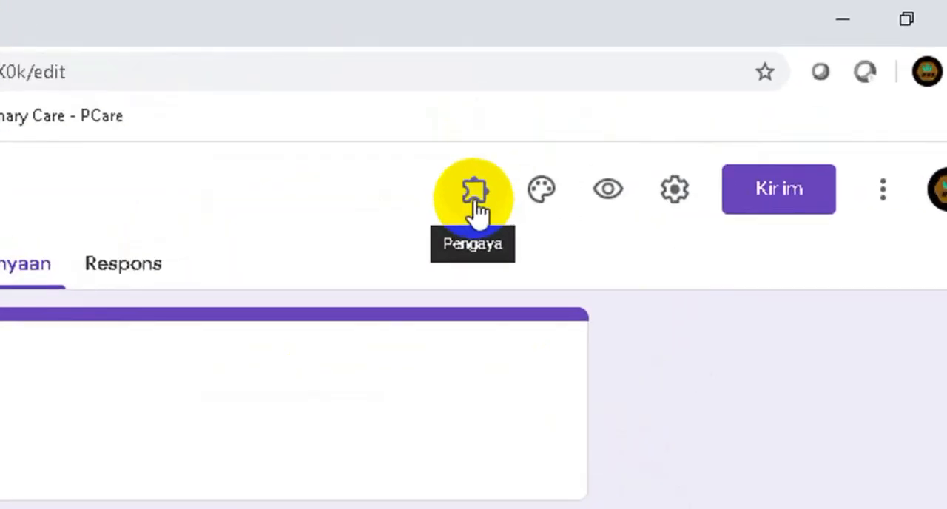
Try twice to start the Form Builder add-on, dismiss its dialog and close the form
click(476, 207)
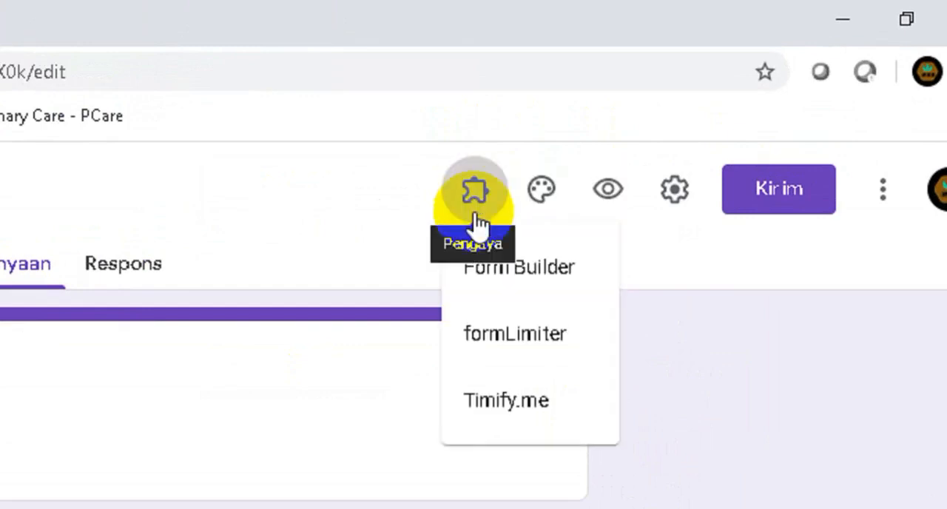
click(532, 282)
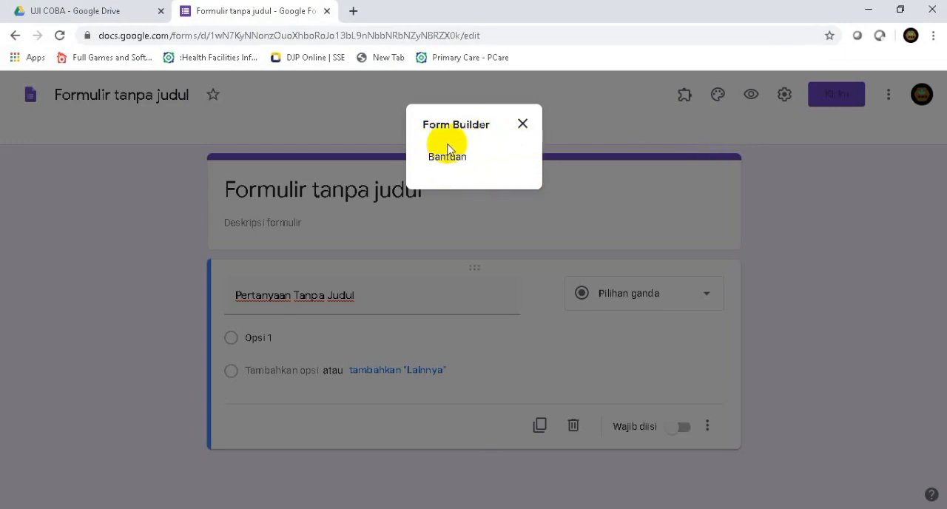
click(522, 124)
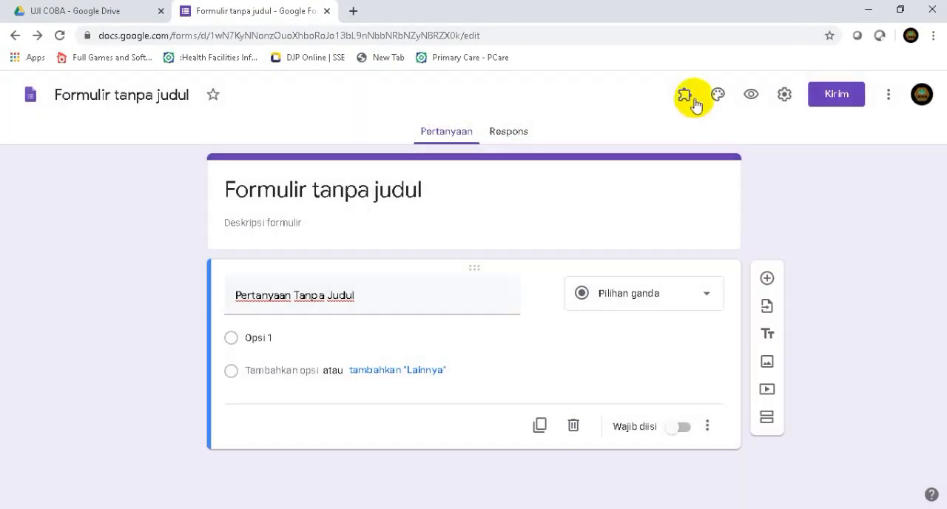
click(688, 96)
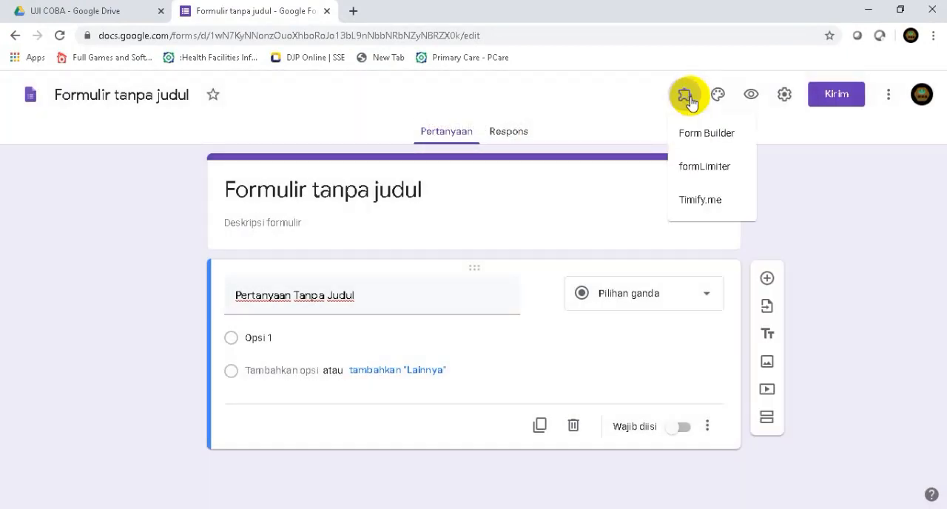
click(698, 140)
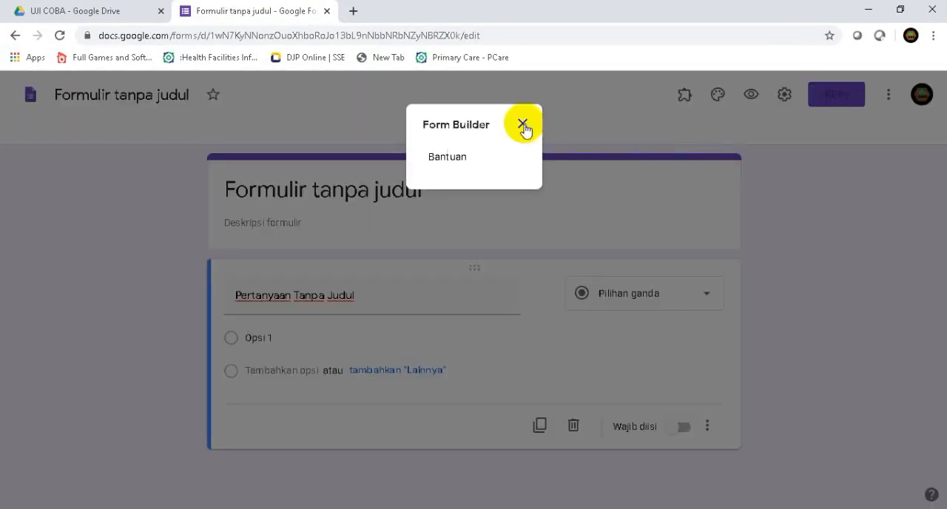
click(523, 125)
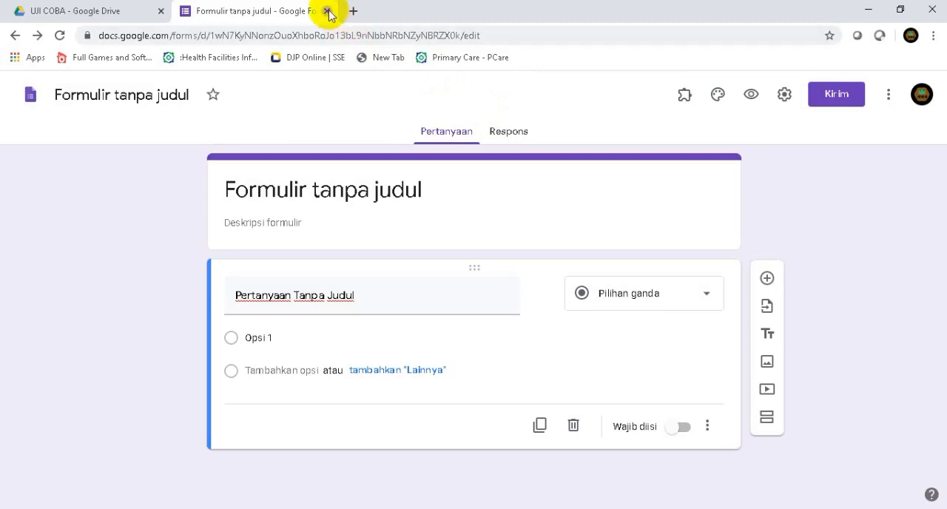
click(327, 11)
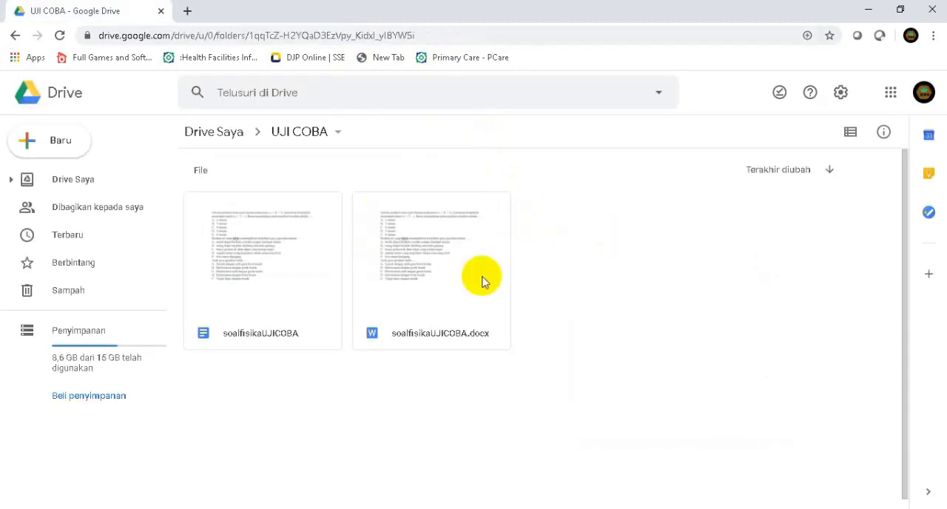
Create a new blank Google Formulir in the UJI COBA folder
right_click(539, 210)
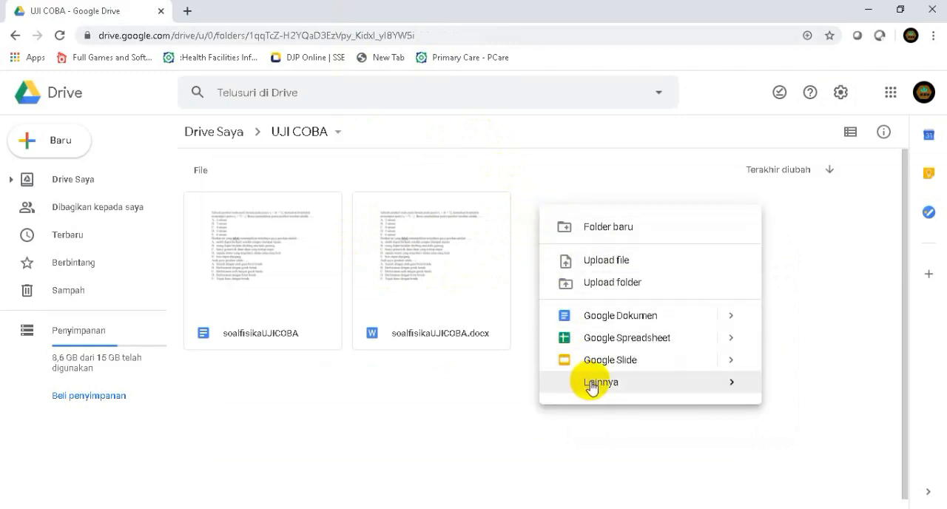
mouse_move(592, 387)
click(403, 394)
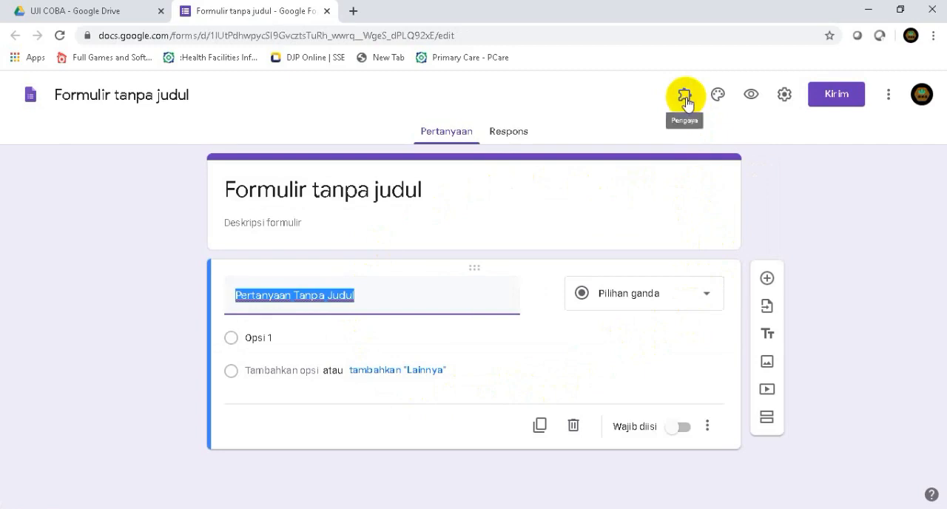
Start the Form Builder add-on in the new form
click(685, 97)
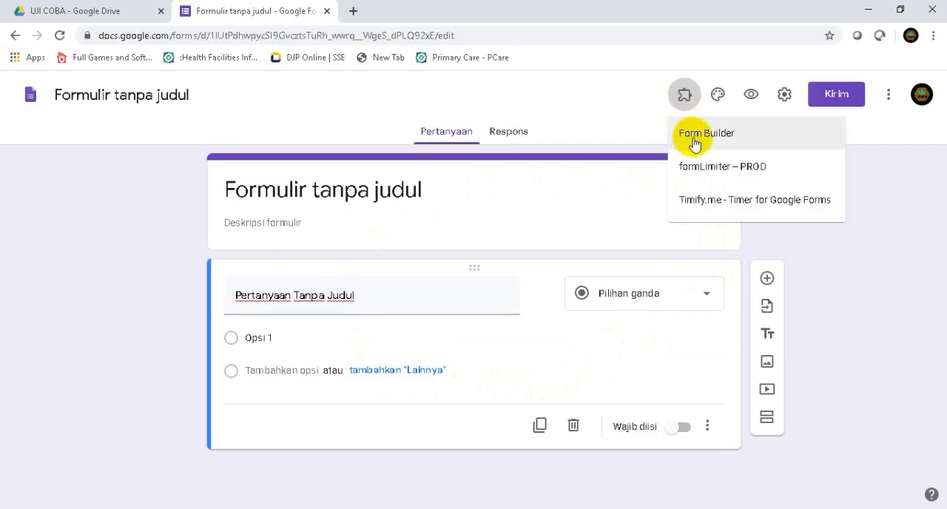
click(694, 140)
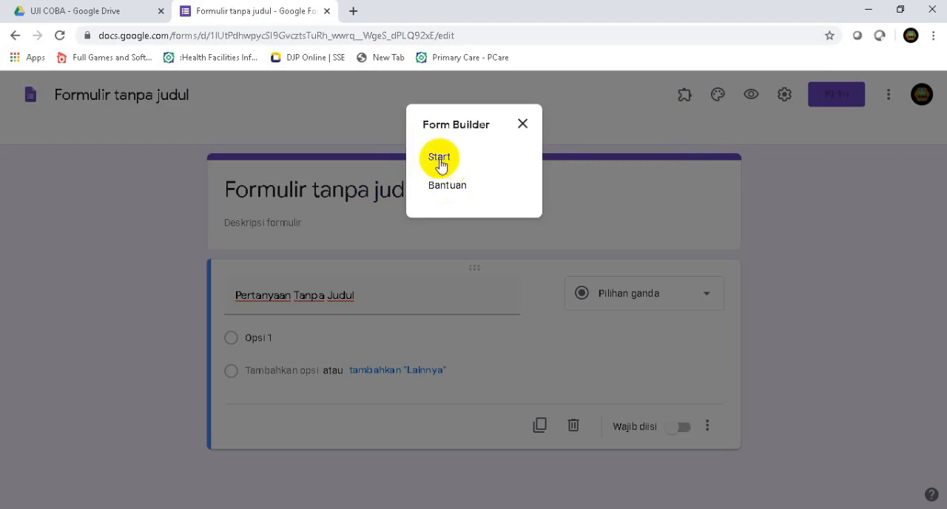
click(439, 159)
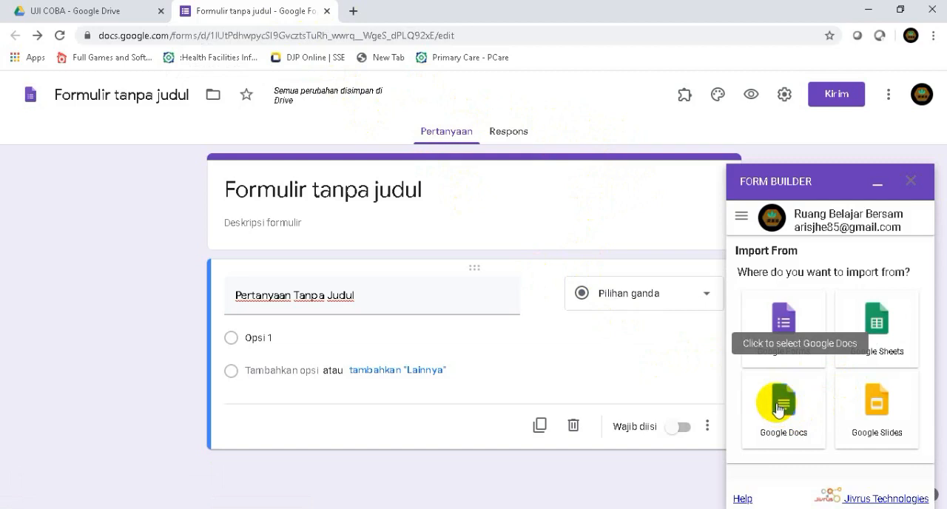
Choose the Google Docs file soalfisikaUJICOBA as the import source in Form Builder
click(116, 12)
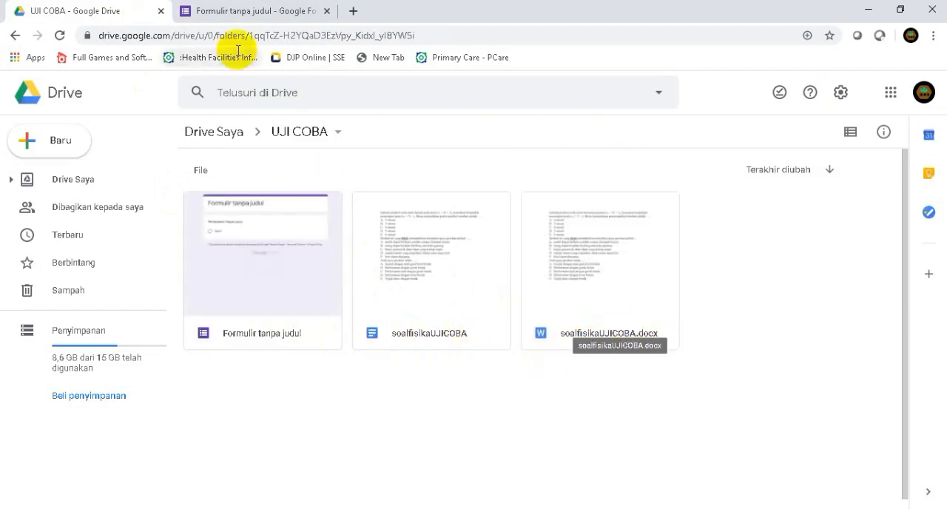
click(243, 12)
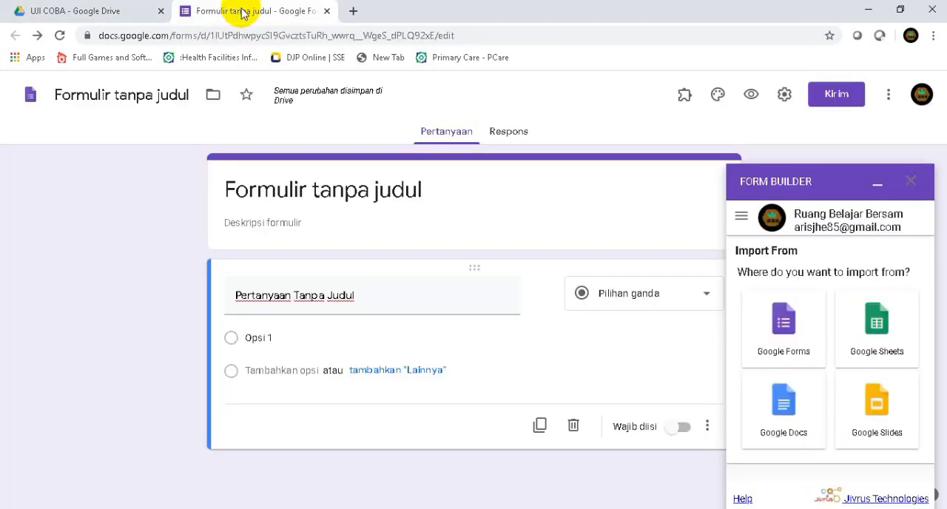
click(784, 411)
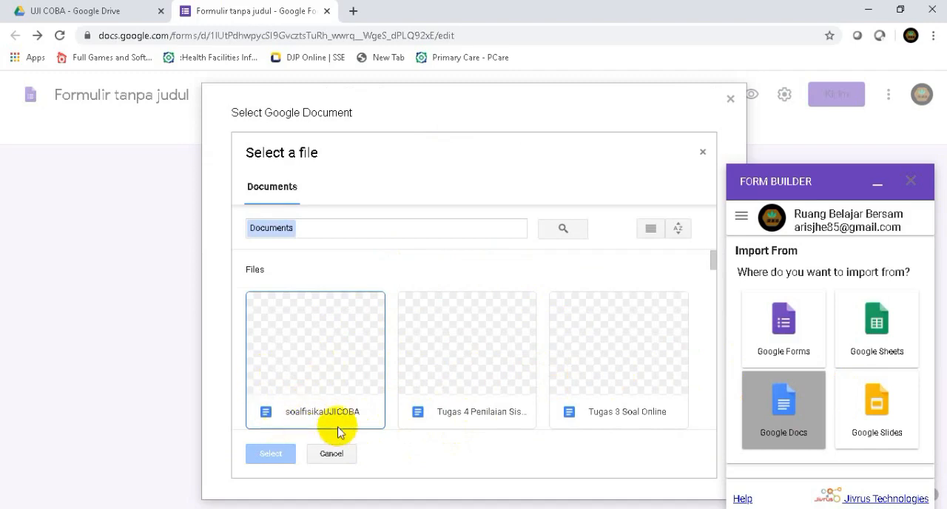
click(313, 375)
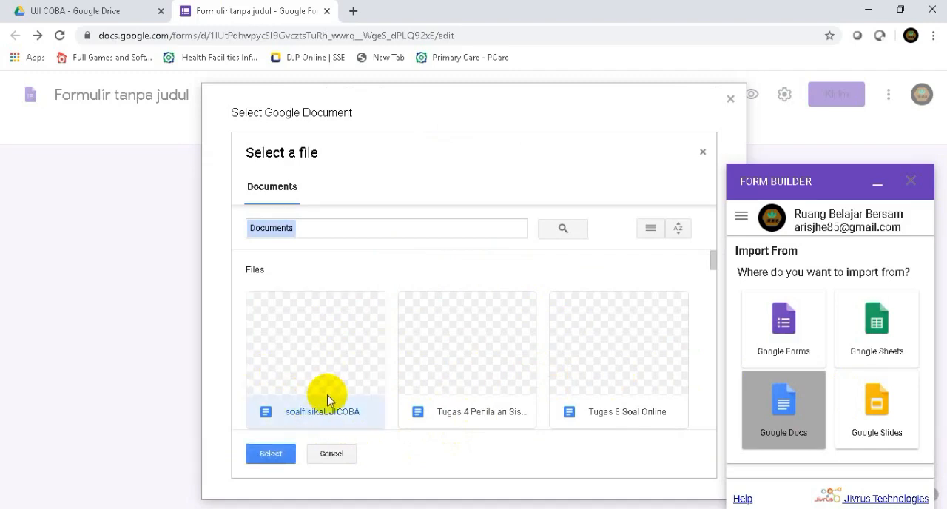
click(275, 454)
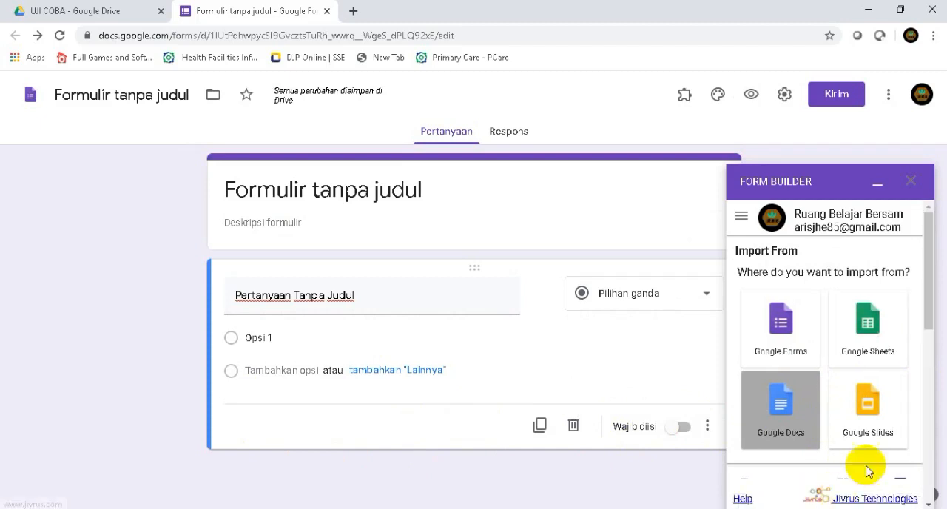
Import all three multiple-choice questions from the document into the form and dismiss the Form Builder window
drag(931, 292, 927, 393)
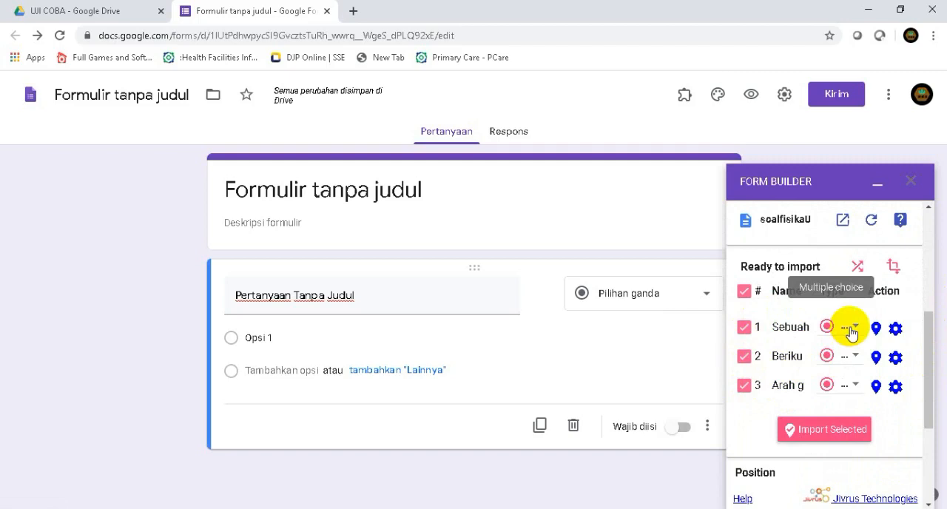
click(835, 434)
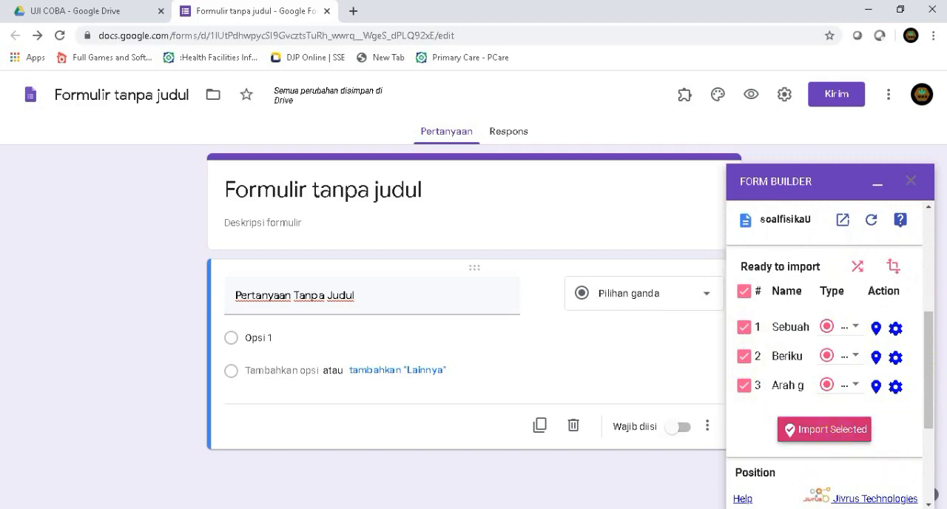
click(826, 435)
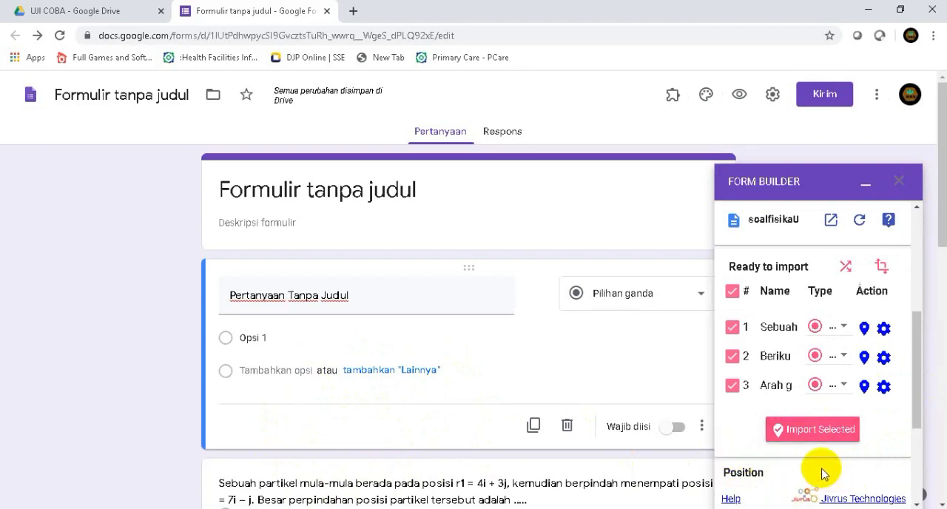
click(898, 184)
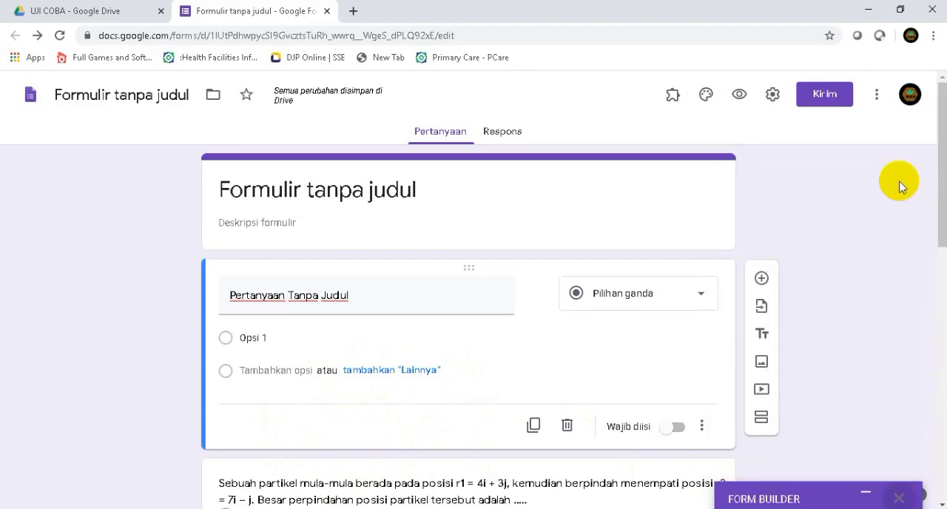
Replace the form's default heading with the title TUGAS FISIKA
drag(938, 197, 944, 312)
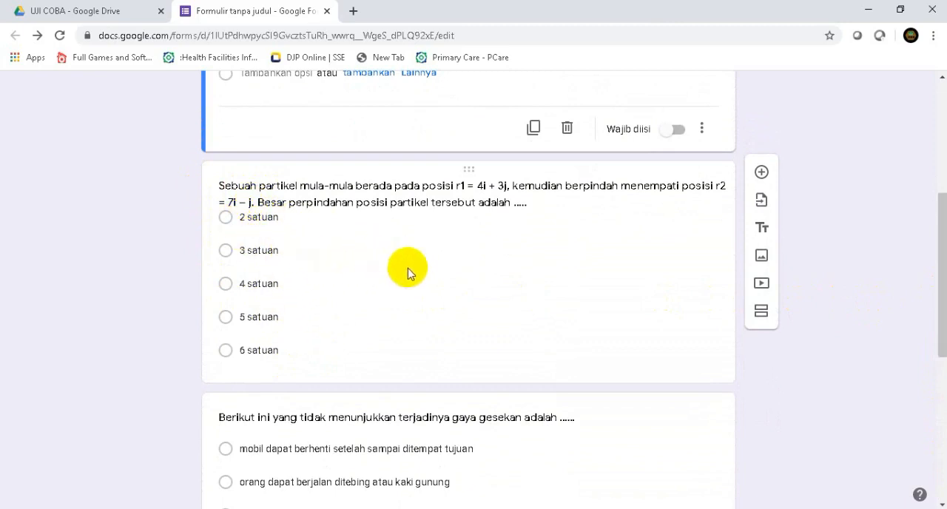
scroll(412, 272, up, 2)
scroll(411, 272, up, 2)
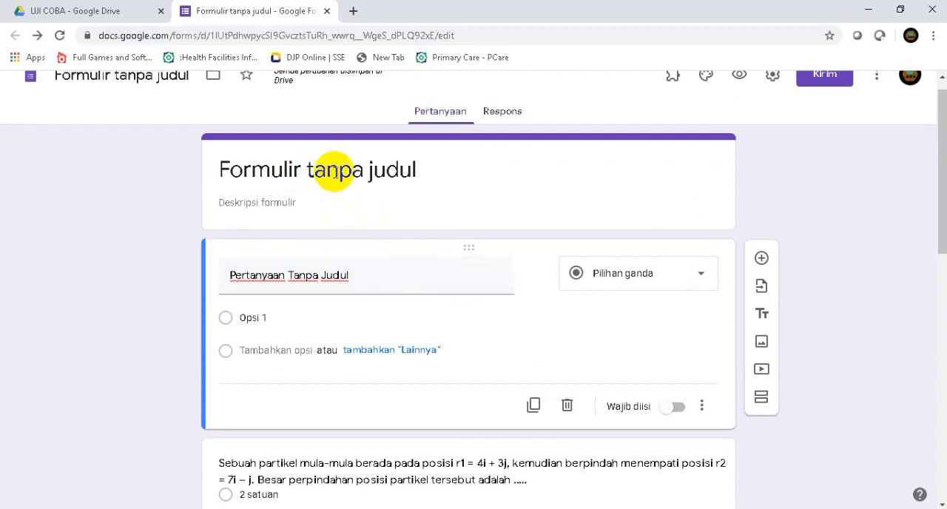
click(281, 170)
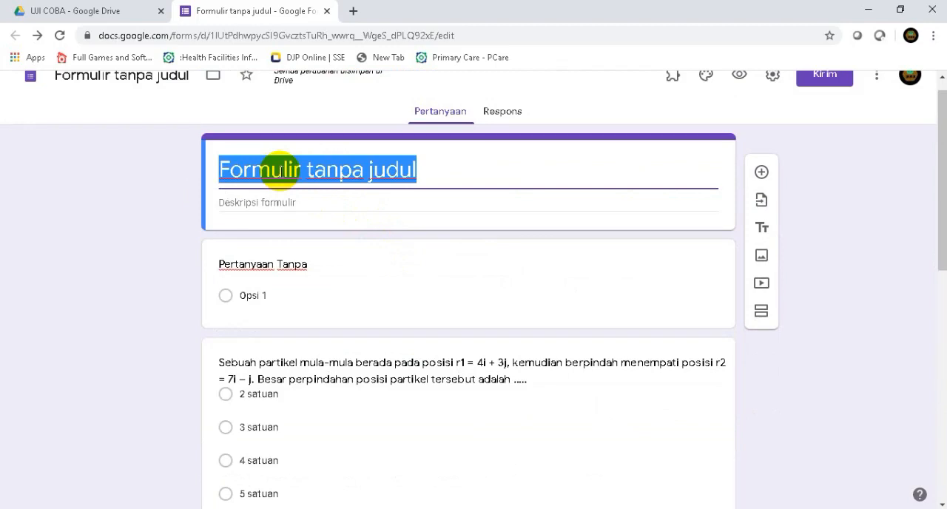
text(UJIAN)
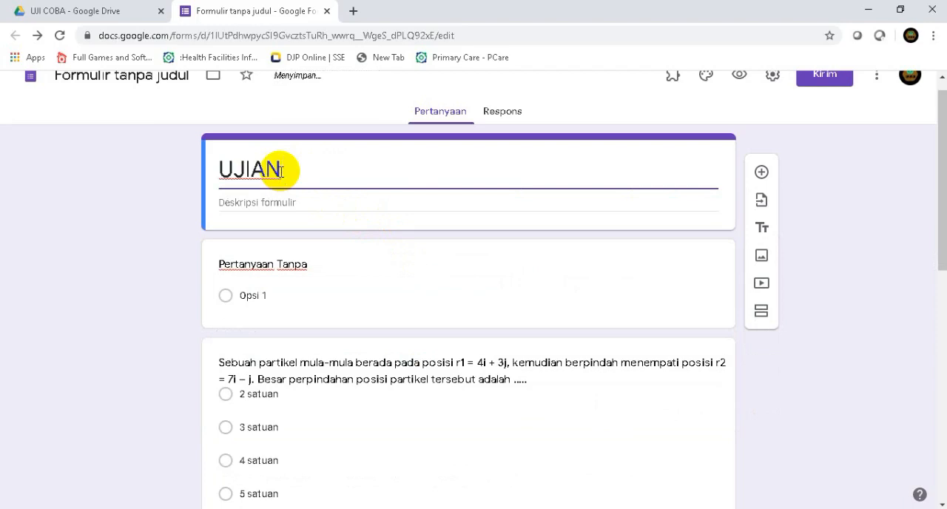
key(BackSpace)
key(BackSpace)
key(BackSpace)
key(BackSpace)
key(BackSpace)
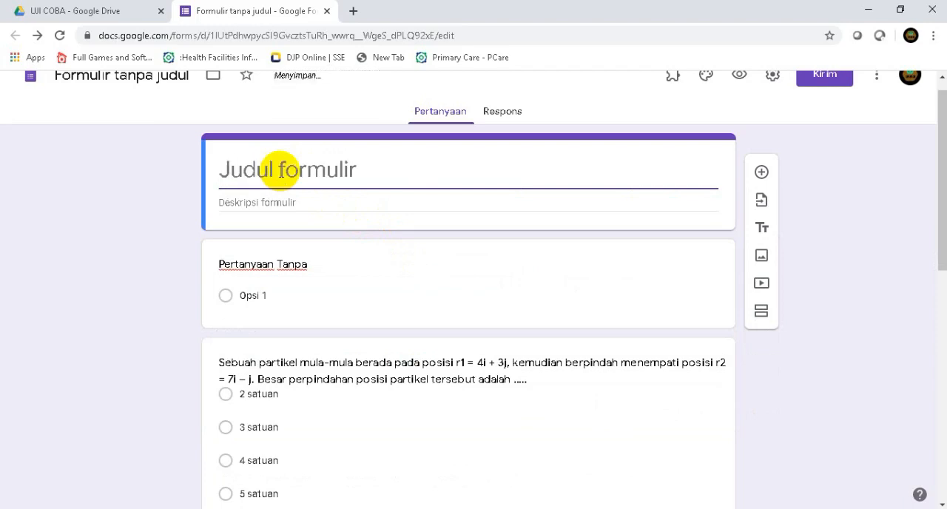
text(TUGAS FISIK)
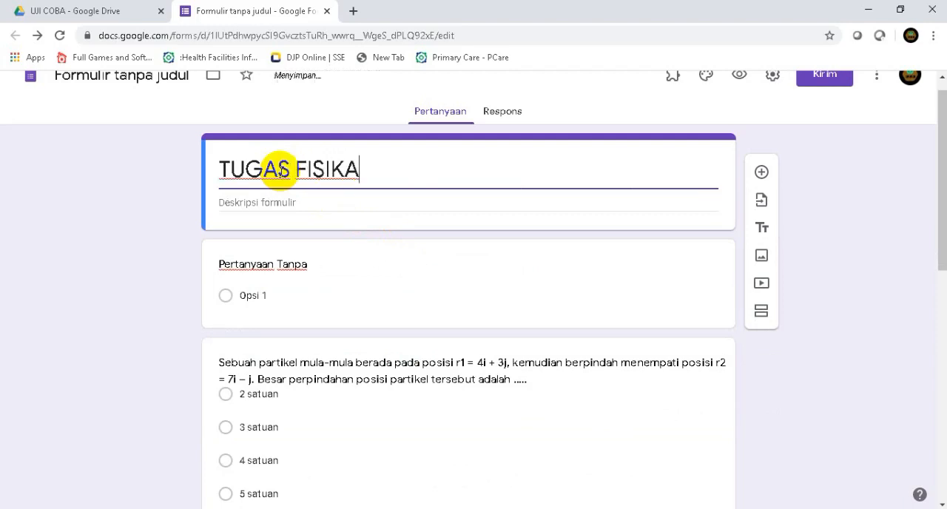
text(A)
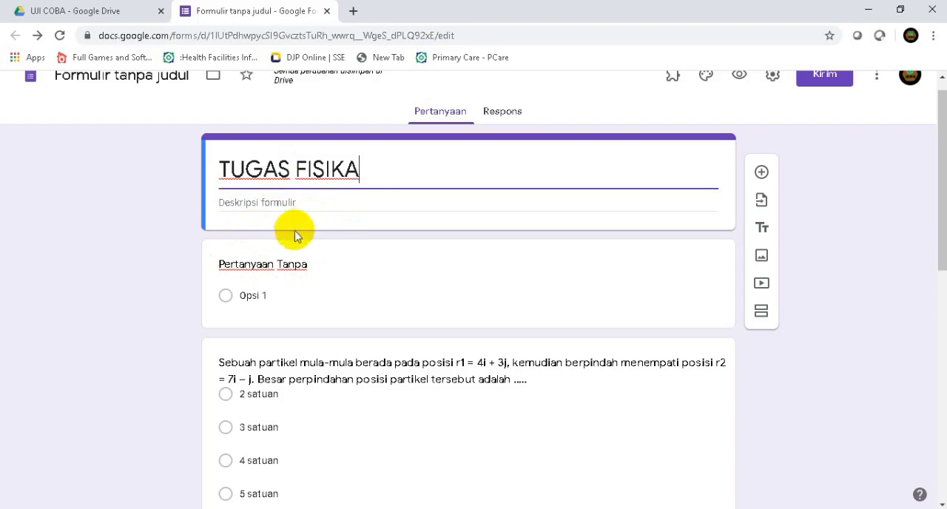
Turn the untitled first question into a required short-answer question titled NAMA
click(273, 272)
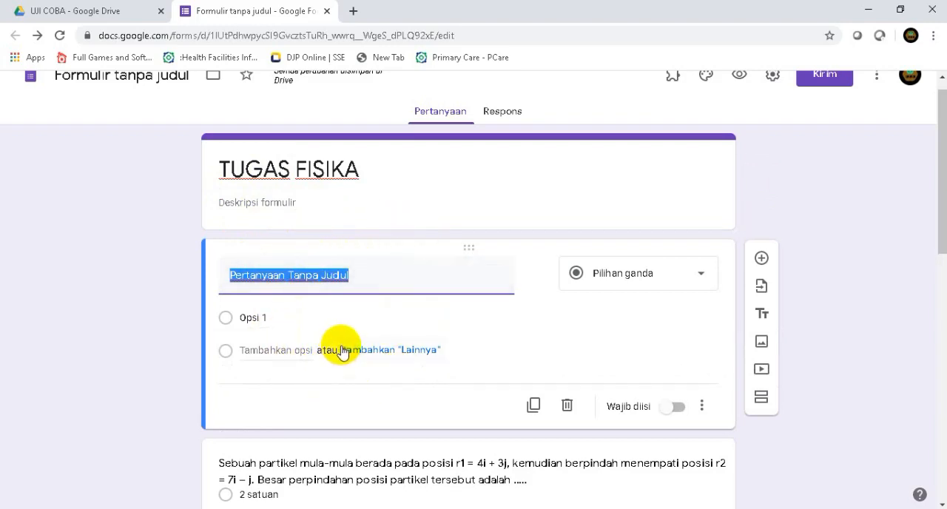
text(NAMA)
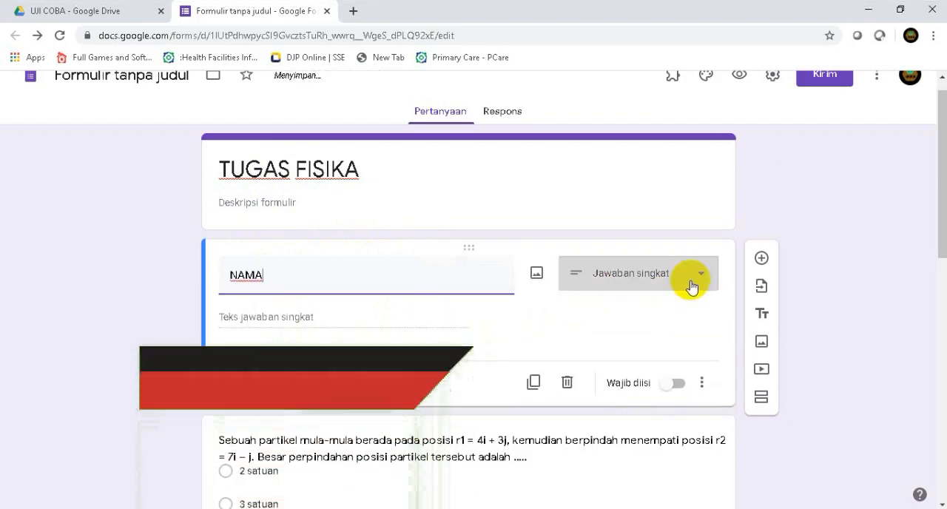
click(670, 390)
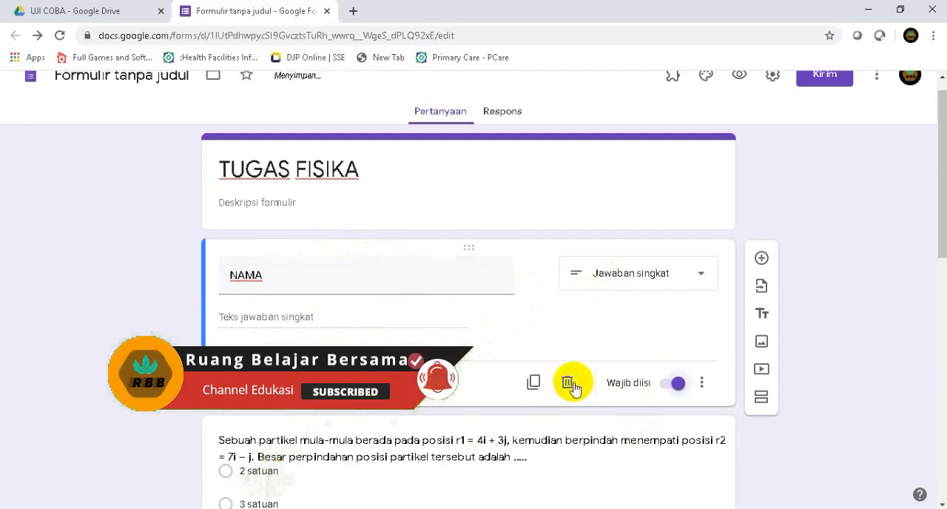
Add a question titled KELAS below NAMA and set its type to checkboxes (Kotak Centang)
click(762, 260)
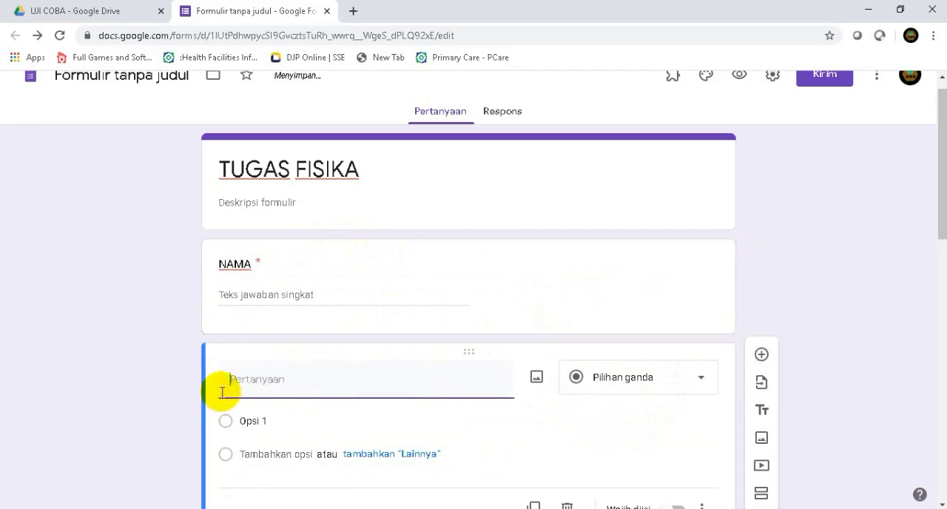
text(KELAS)
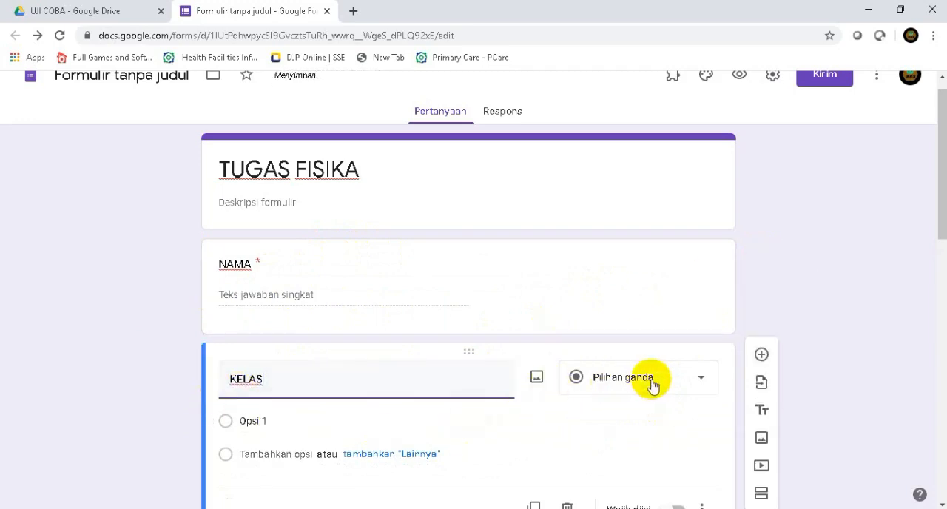
click(620, 384)
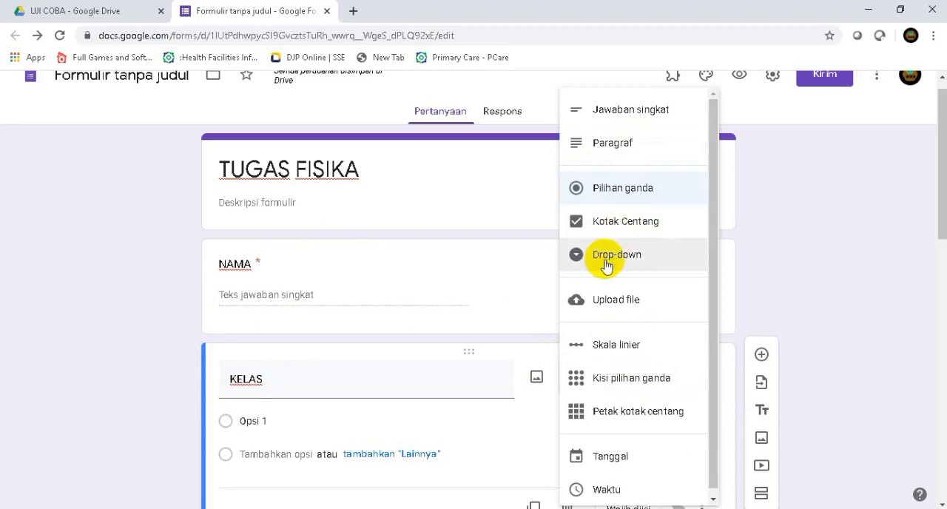
click(610, 229)
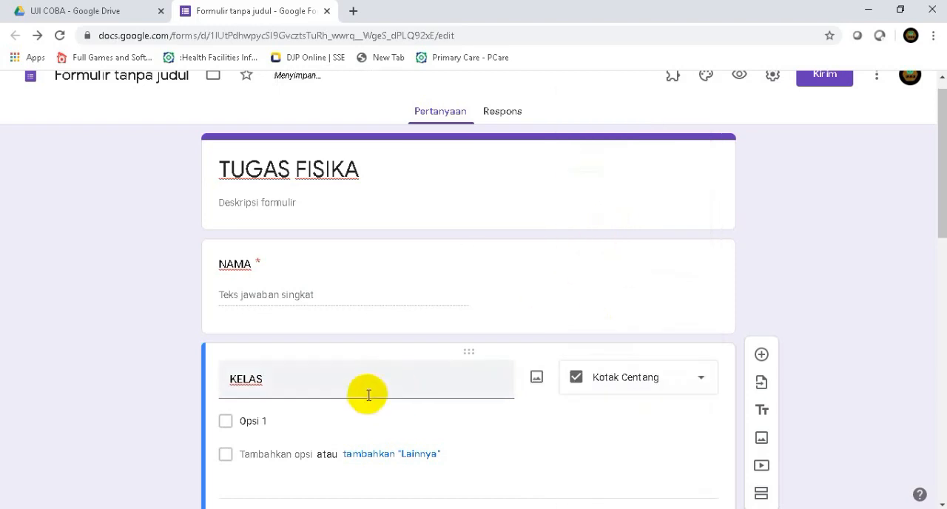
Give the KELAS question the options X MIPA 1 and X MIPA 2, and make it required
scroll(366, 393, down, 1)
click(272, 372)
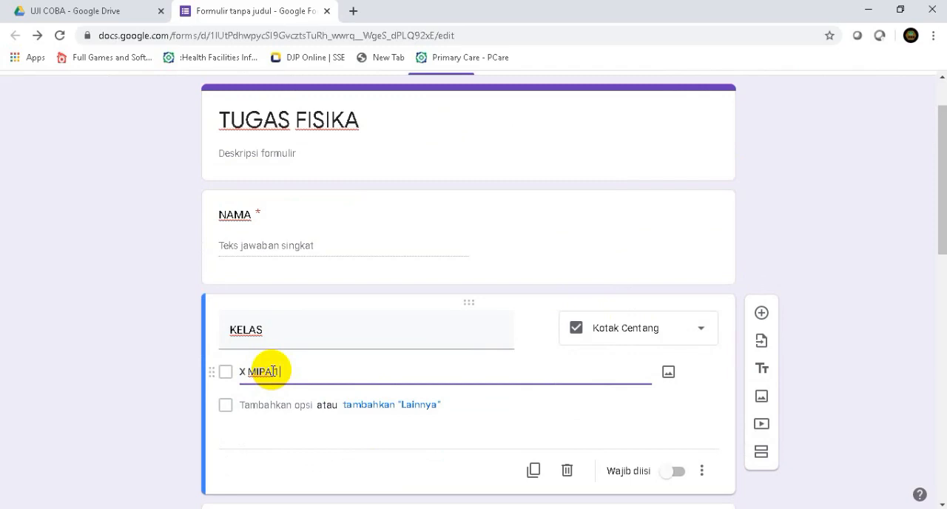
key(Return)
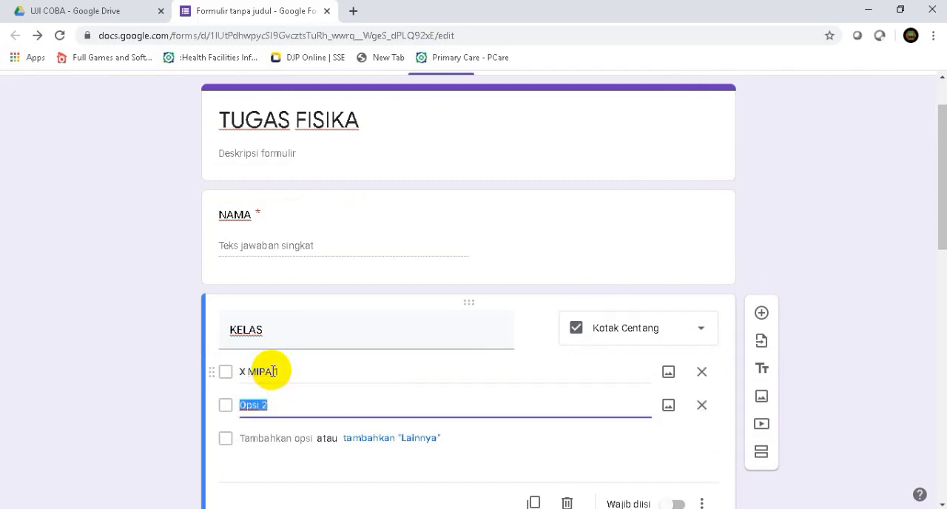
text(X MIPA)
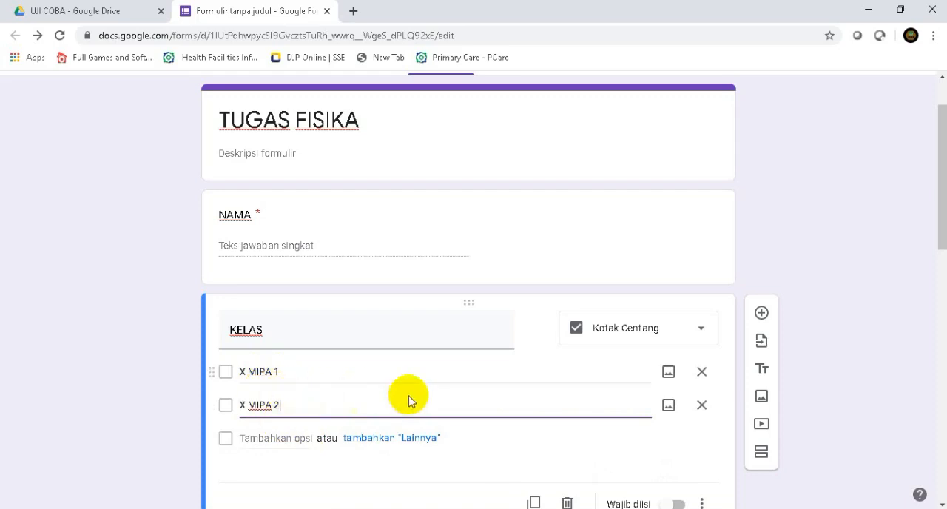
scroll(566, 395, down, 1)
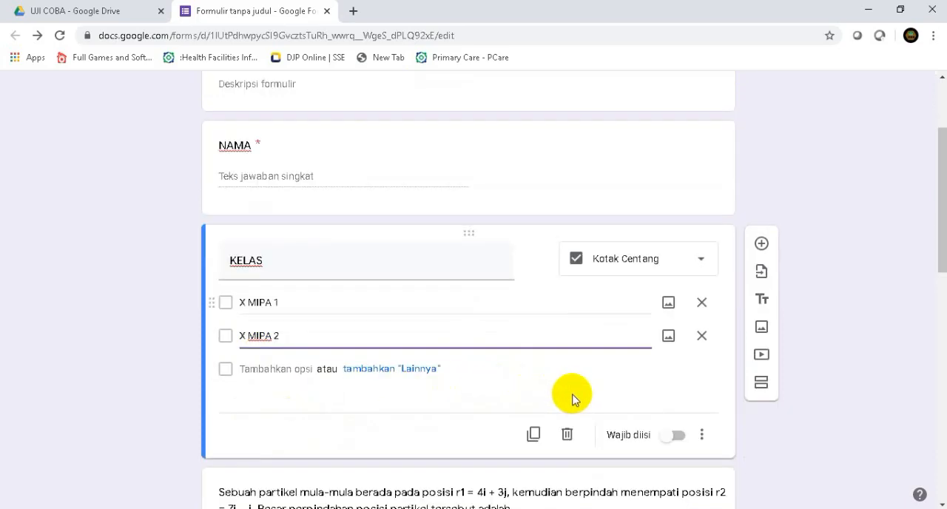
click(672, 438)
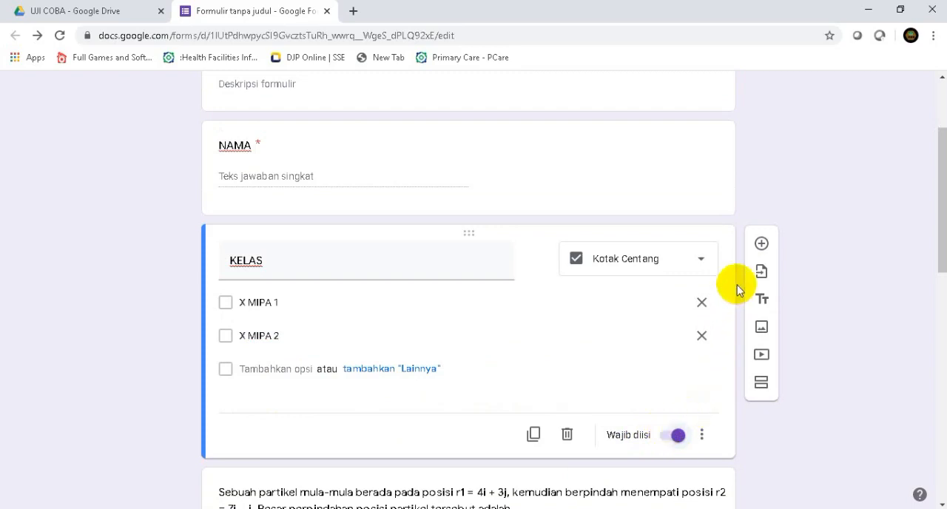
Add a required short-answer question titled NIS below the KELAS question
click(761, 245)
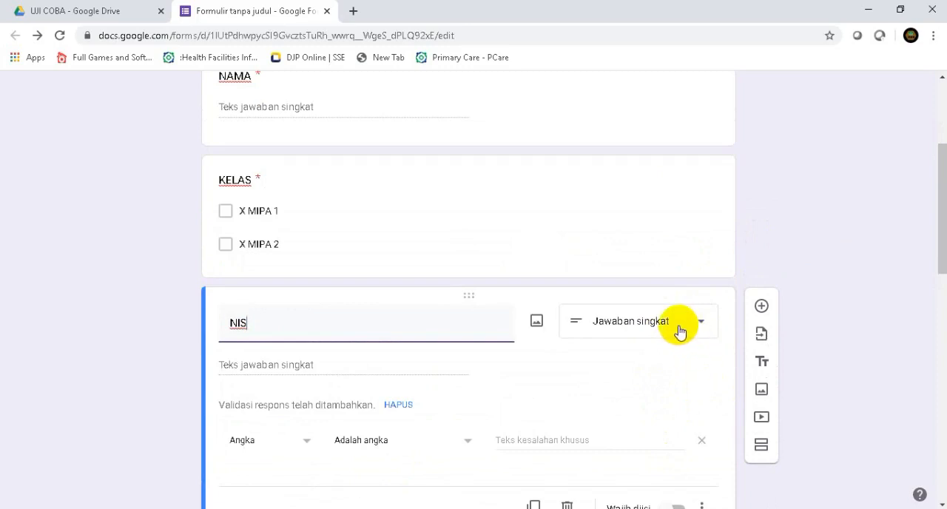
scroll(662, 336, down, 4)
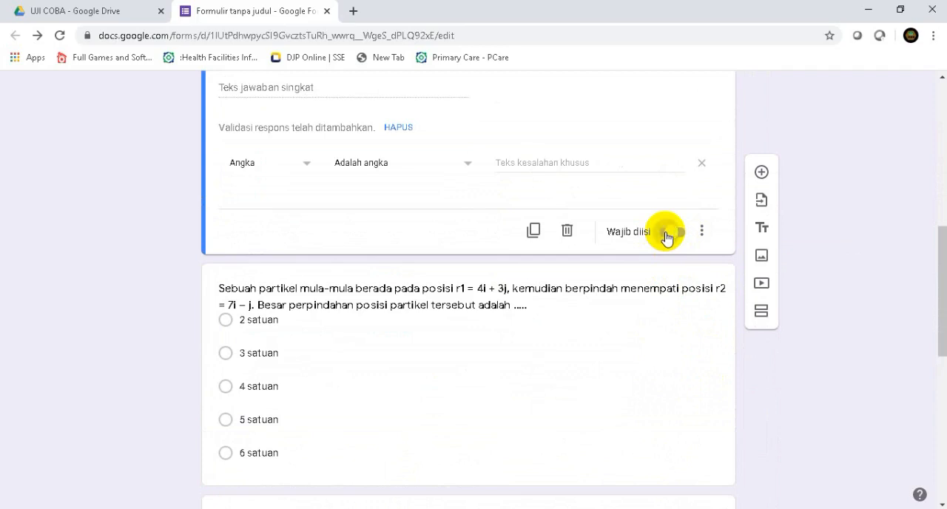
click(668, 233)
Rename the untitled form file to TUGAS FISIKA, matching the form's title
scroll(806, 194, up, 6)
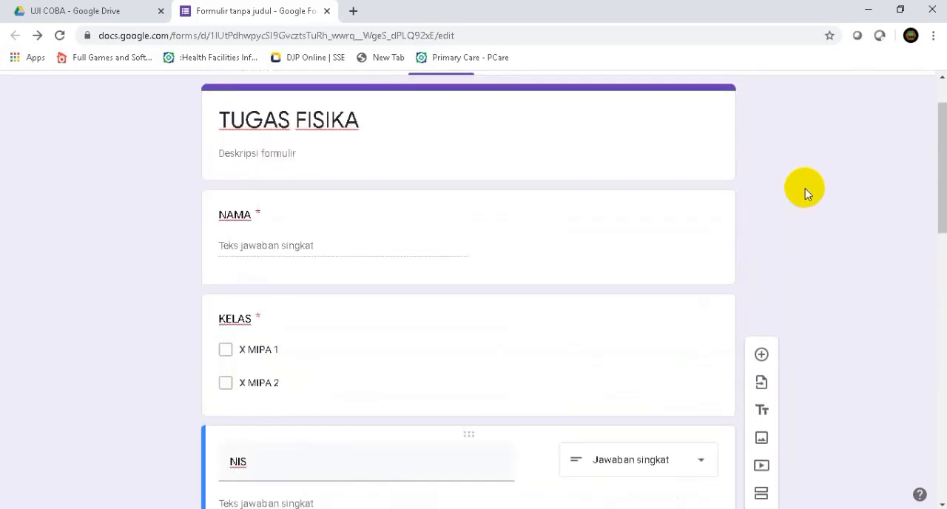
scroll(805, 188, up, 1)
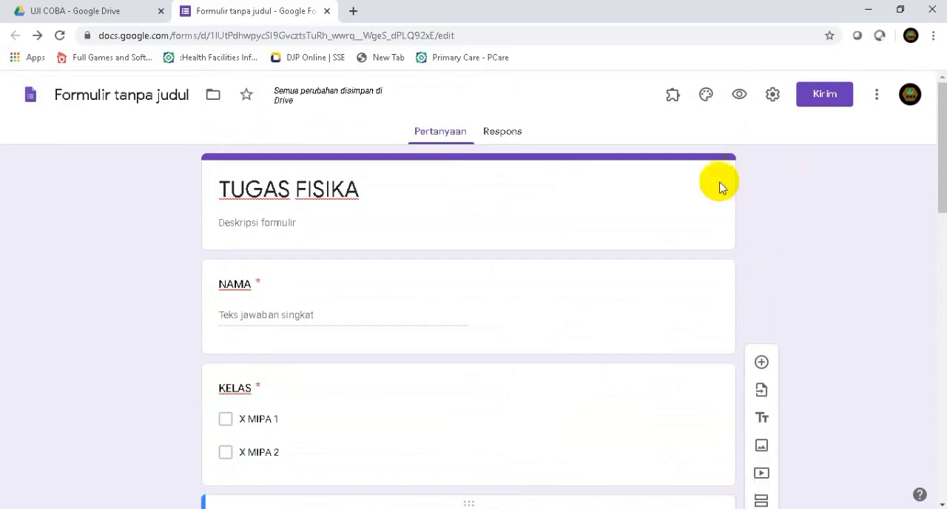
click(87, 98)
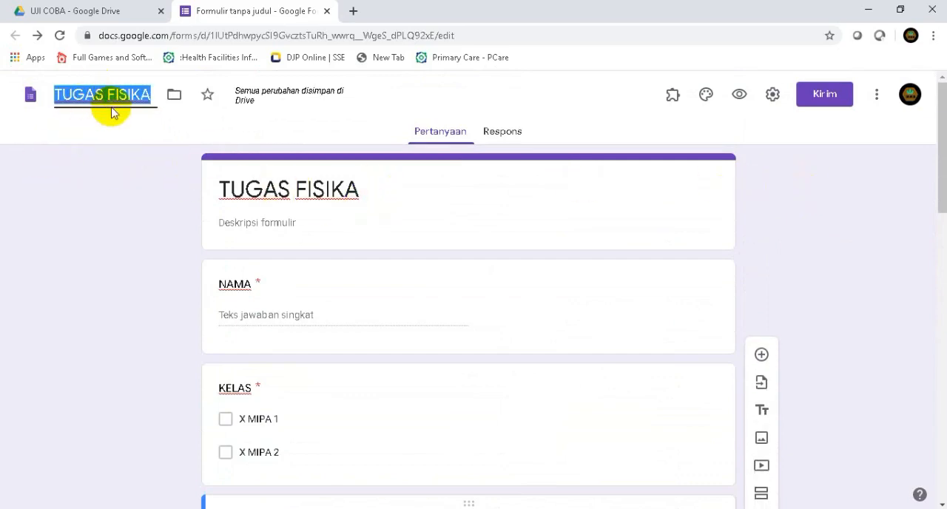
Make the form a quiz, stop respondents from seeing the correct answers (Jawaban yang benar), and save the settings
click(772, 96)
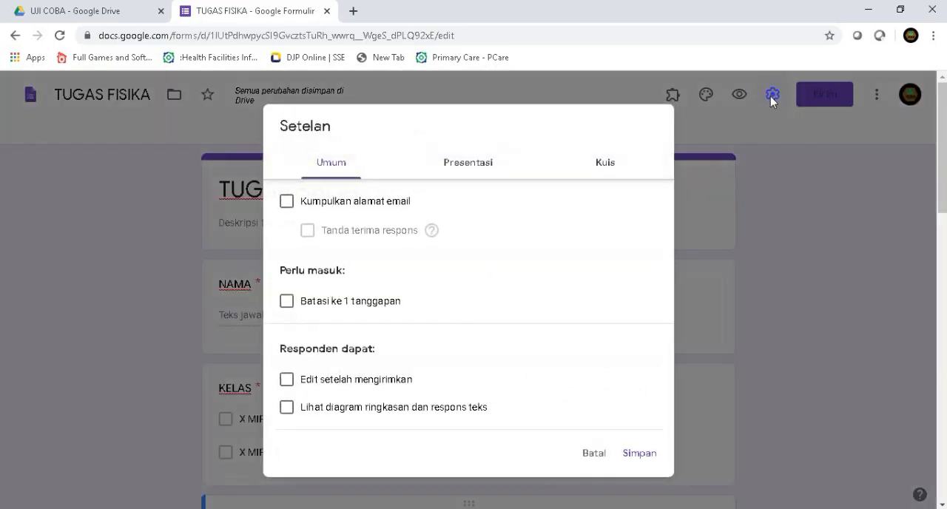
click(603, 169)
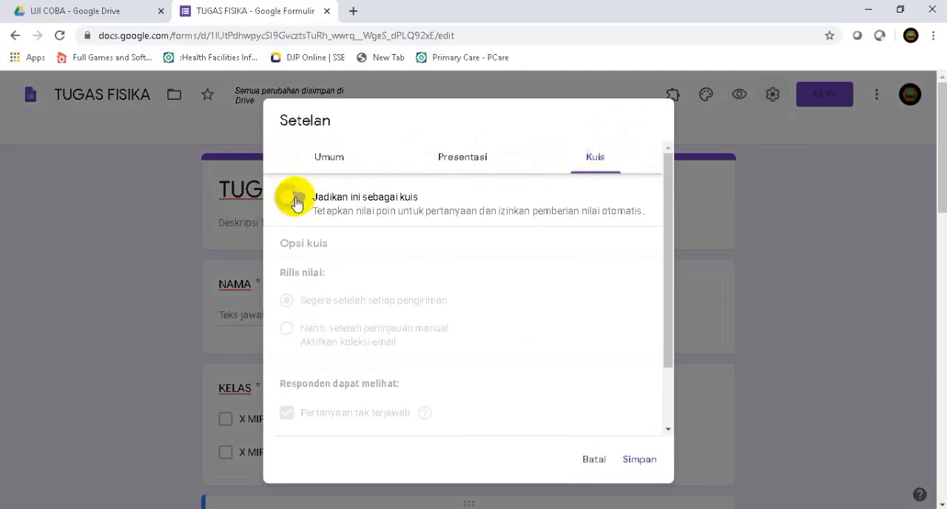
click(296, 201)
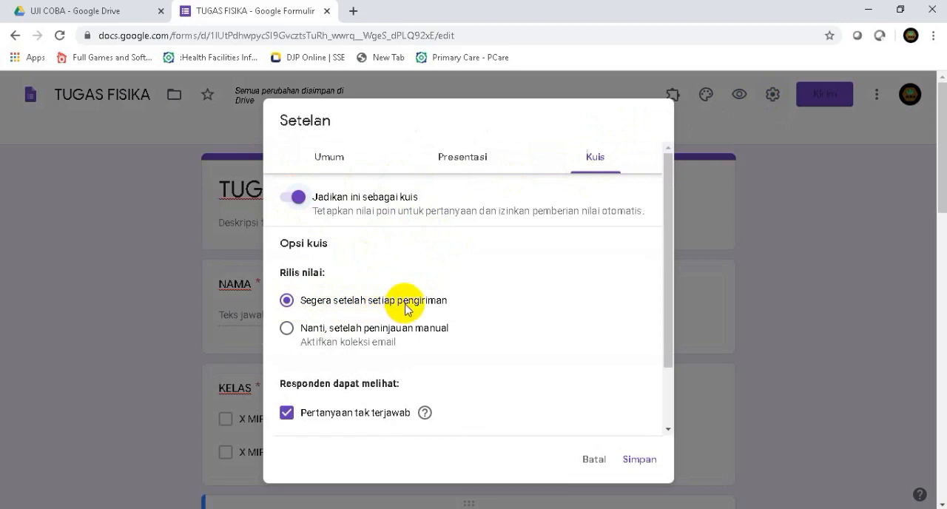
scroll(348, 320, down, 2)
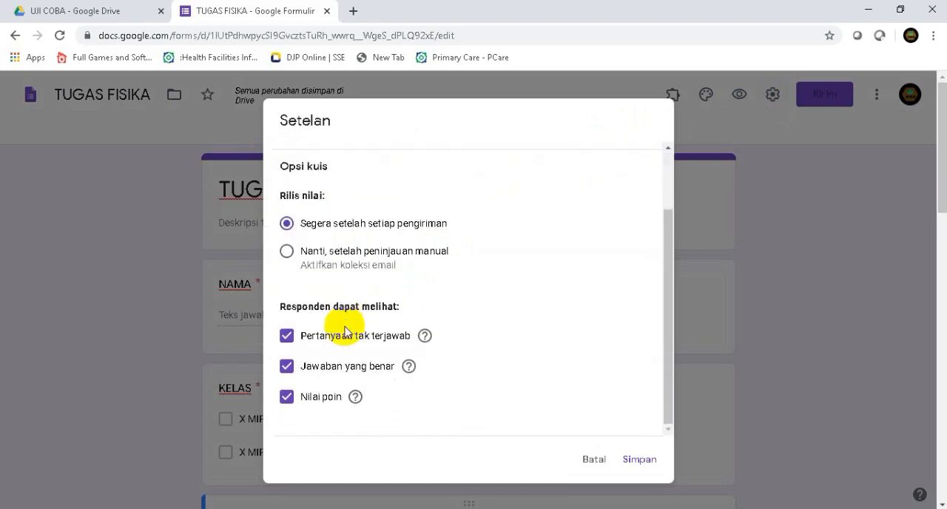
click(287, 367)
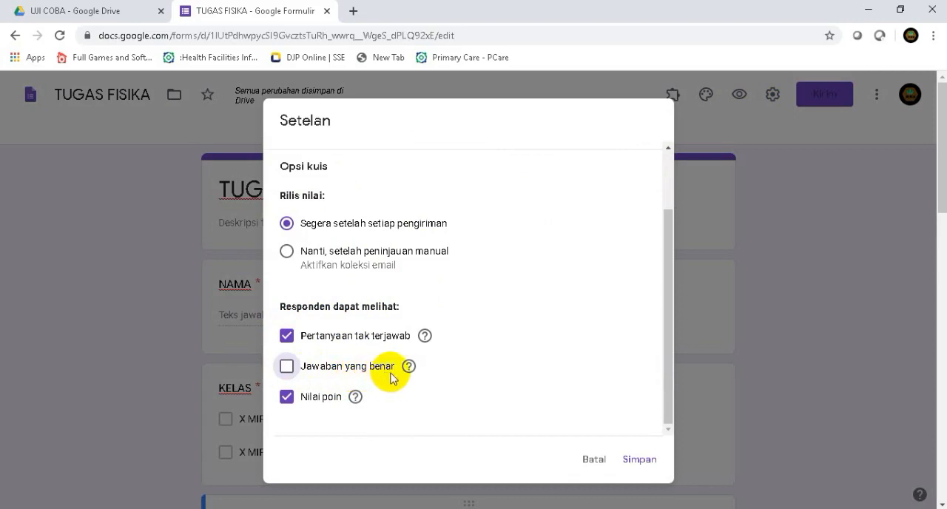
click(643, 466)
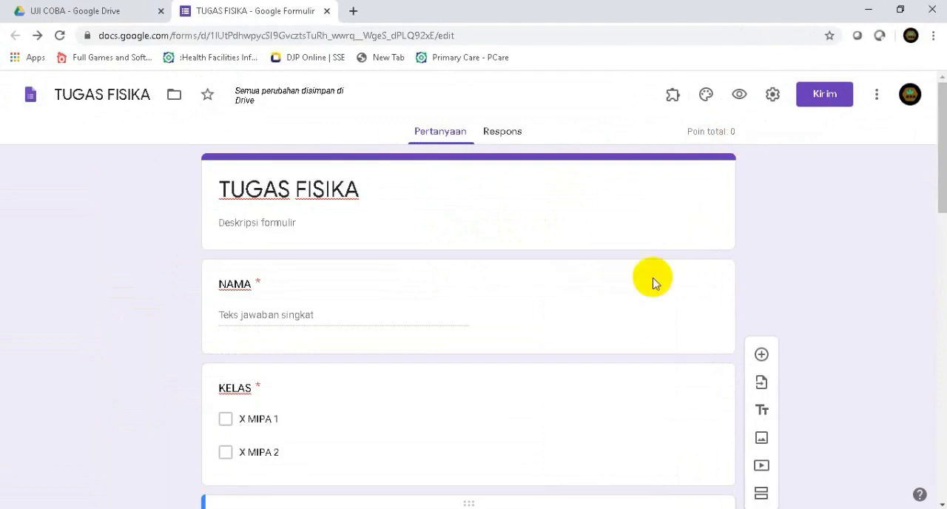
Set the answer key of the particle displacement question (Sebuah partikel mula-mula...) to 4 satuan, worth 50 points
scroll(444, 342, down, 6)
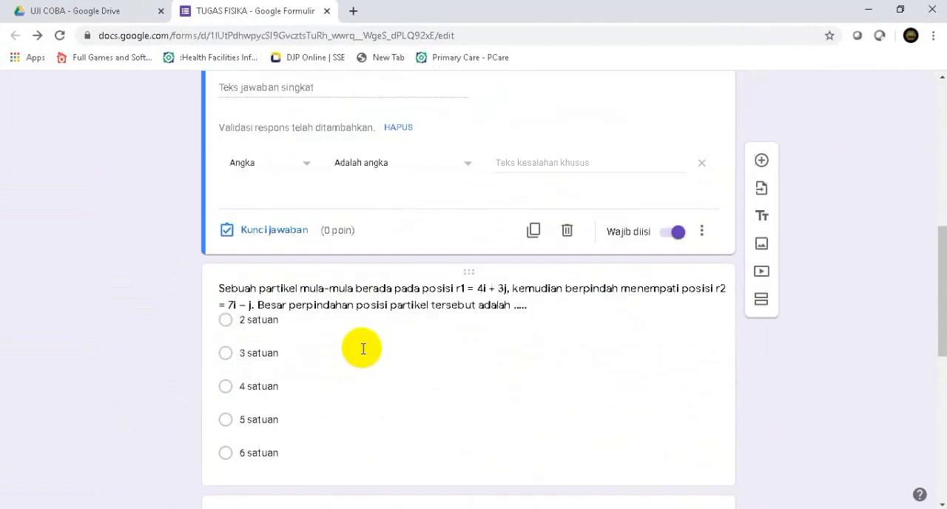
scroll(304, 355, down, 1)
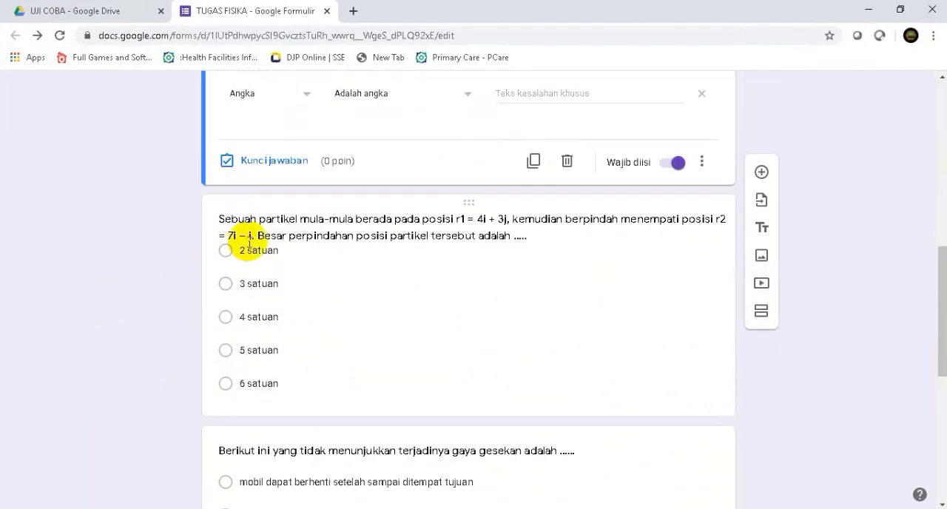
click(284, 228)
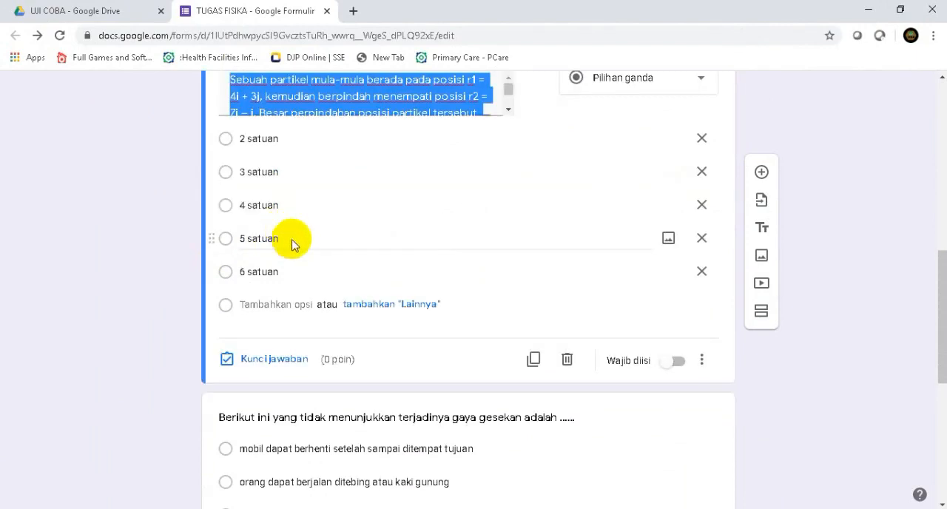
click(342, 106)
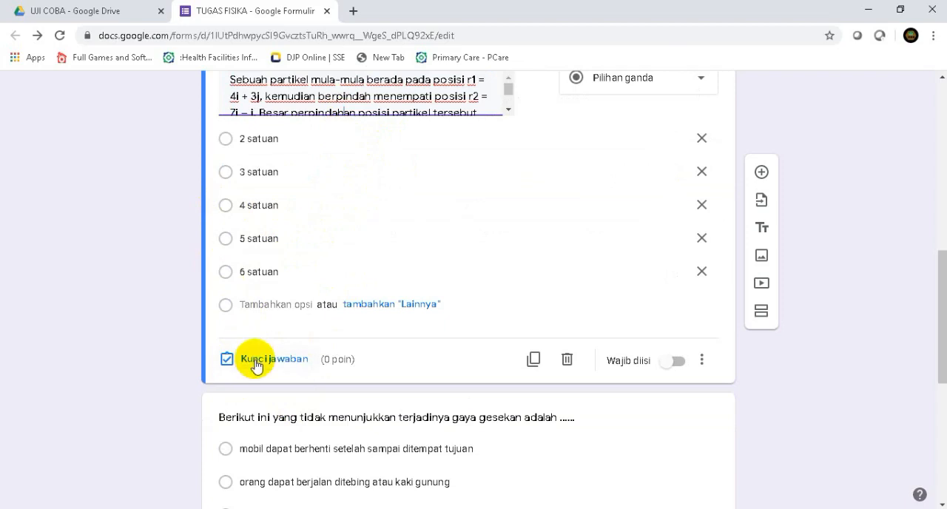
click(255, 363)
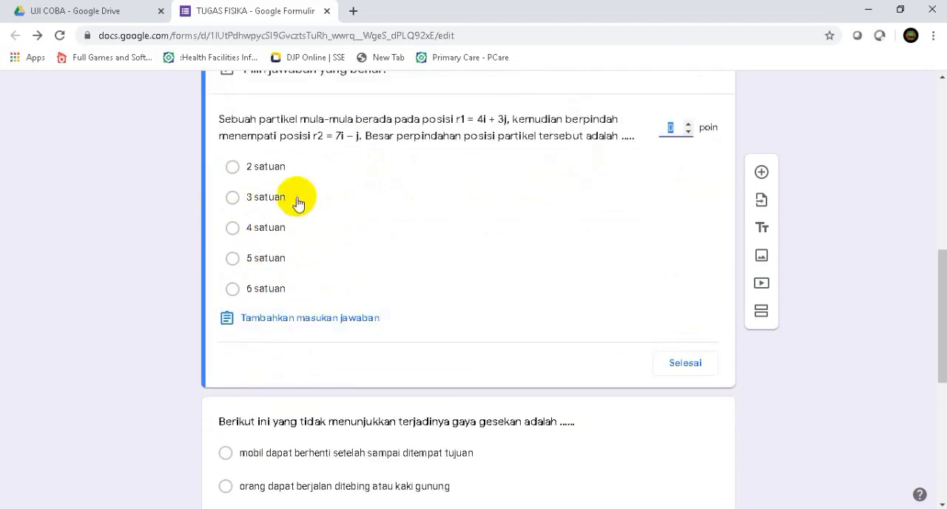
click(231, 228)
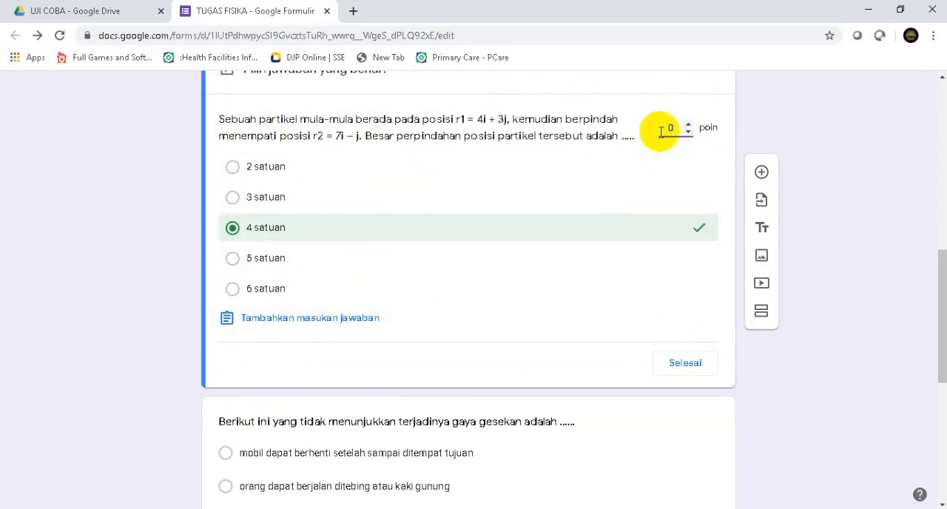
click(661, 131)
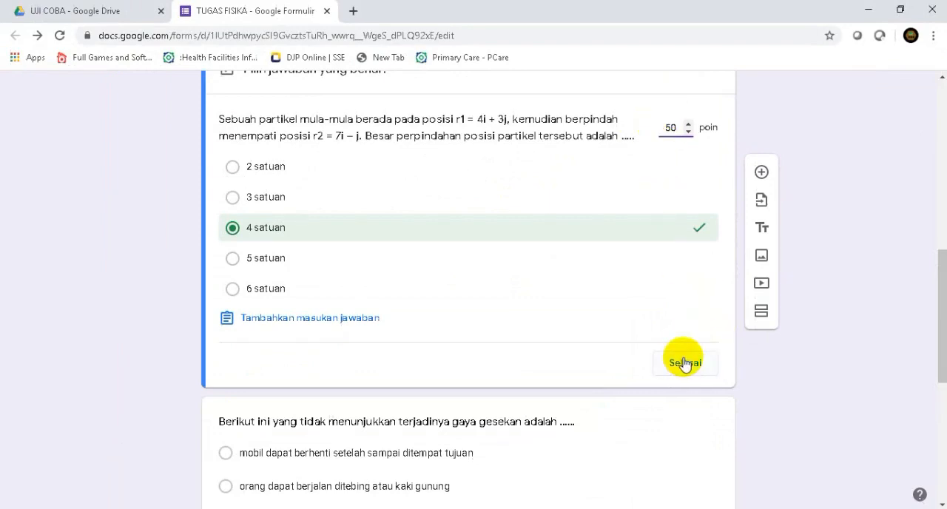
click(685, 363)
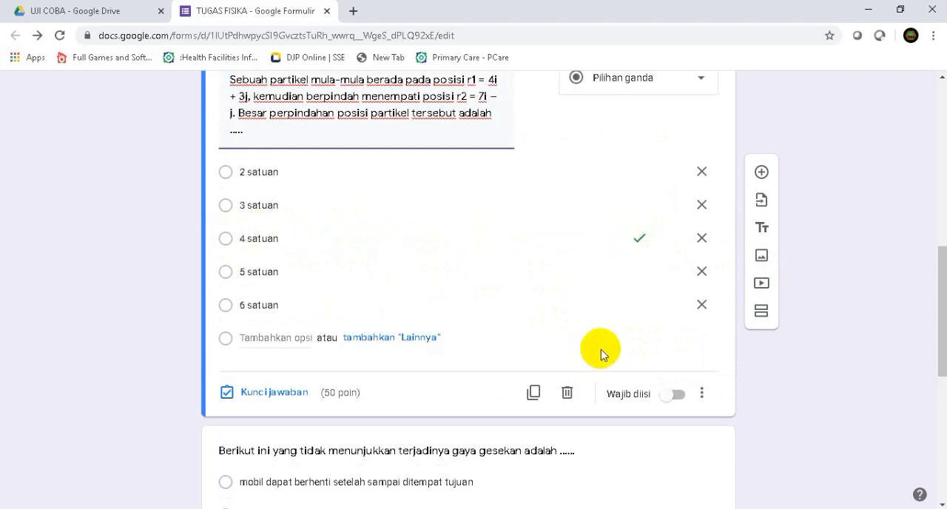
Set the answer key of the Berikut ini yang tidak menunjukkan terjadinya gaya gesekan question to "sepeda motor yang tergelincir diatas jalan yang licin", worth 30 points
scroll(601, 353, down, 1)
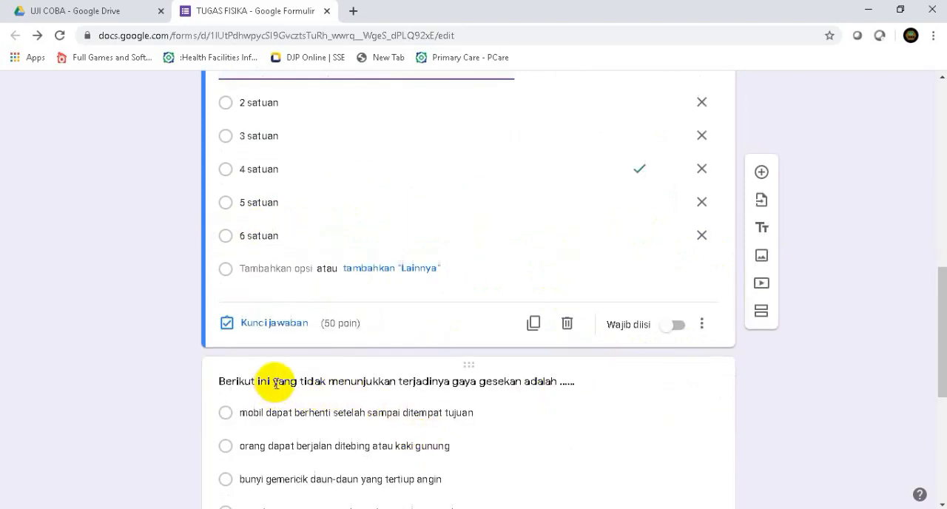
click(609, 395)
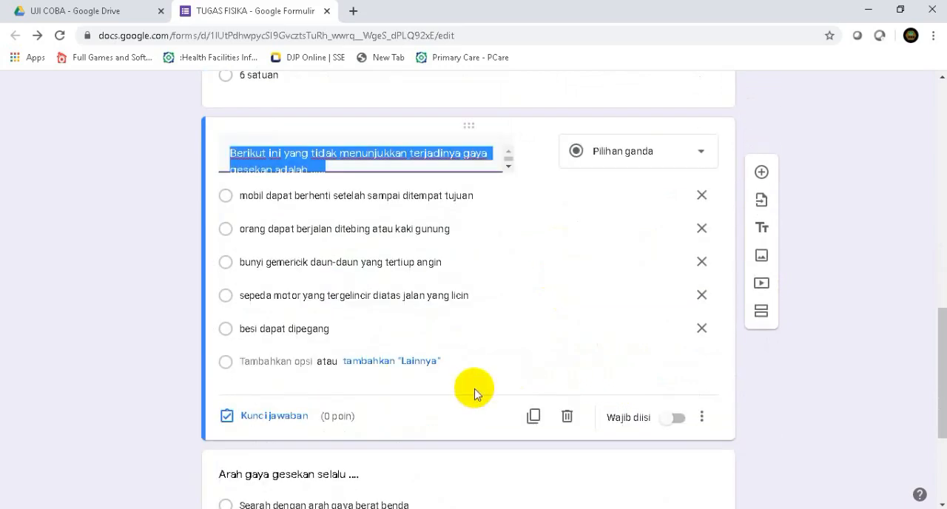
click(268, 418)
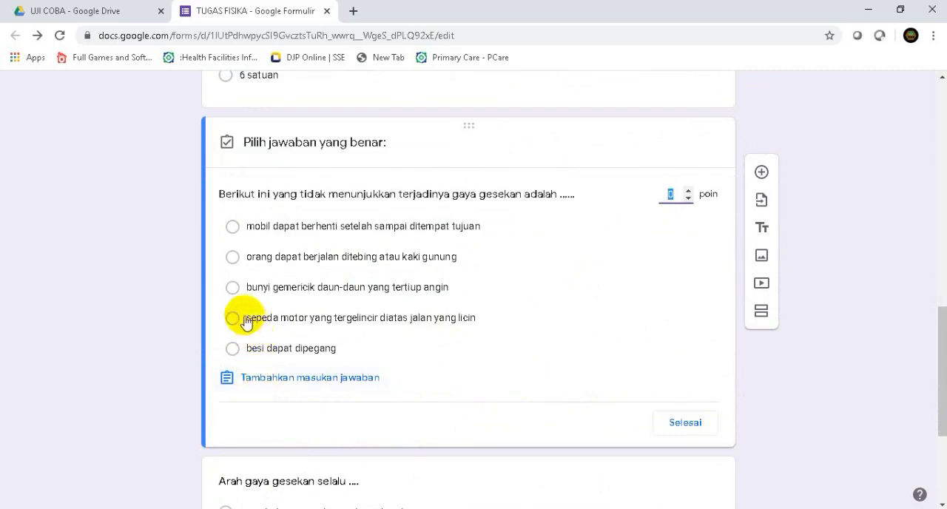
click(233, 318)
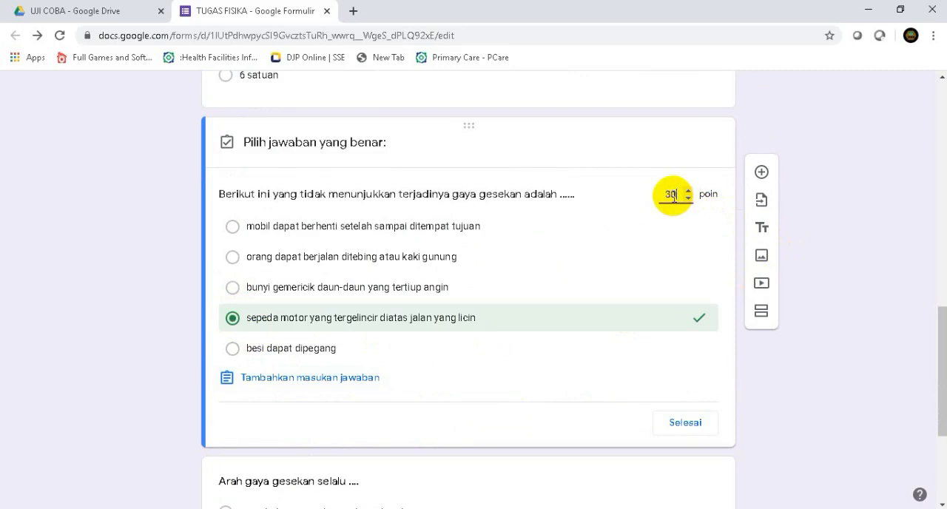
click(682, 429)
Set the answer key of the Arah gaya gesekan selalu question to "Berlawanan arah dengan gerak benda", worth 20 points
scroll(450, 395, down, 3)
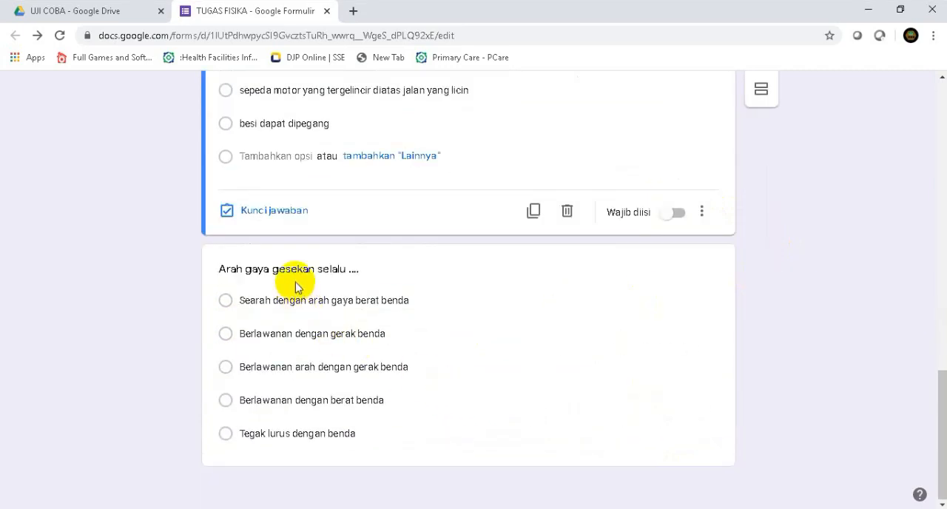
click(419, 332)
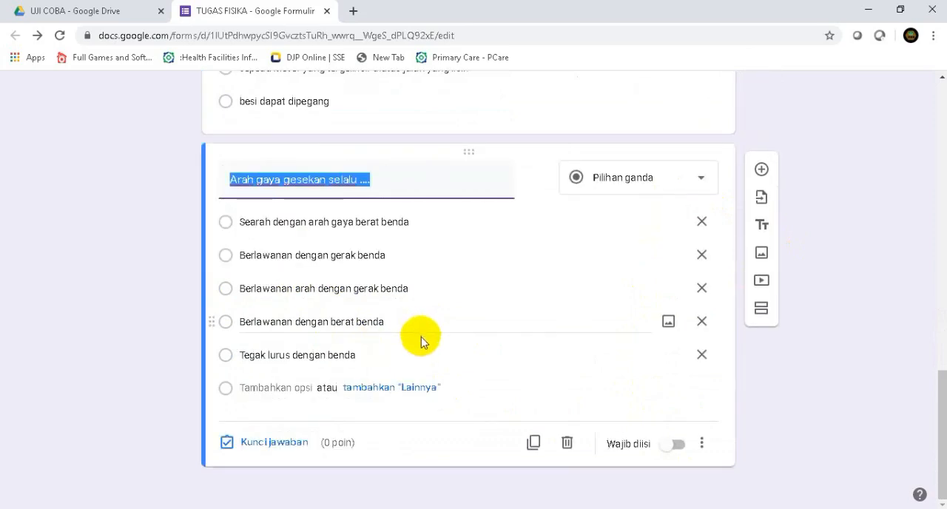
click(281, 442)
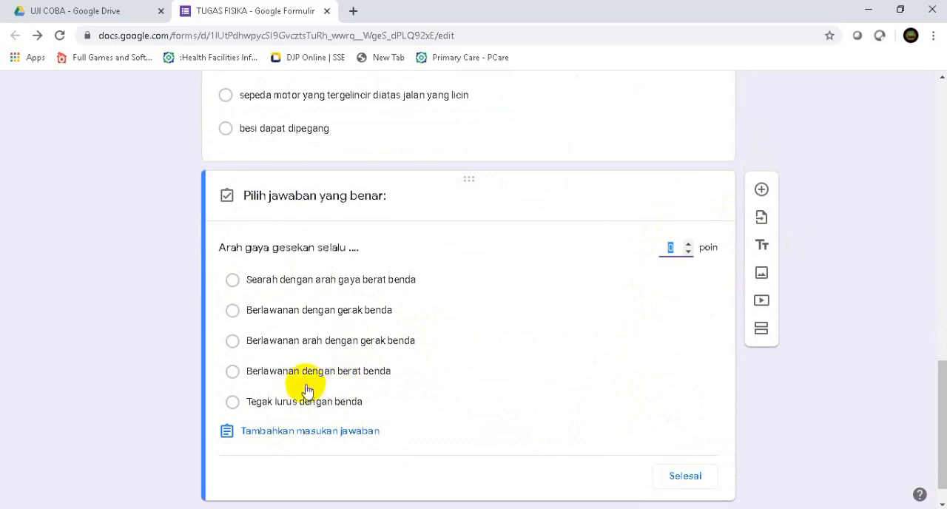
click(248, 342)
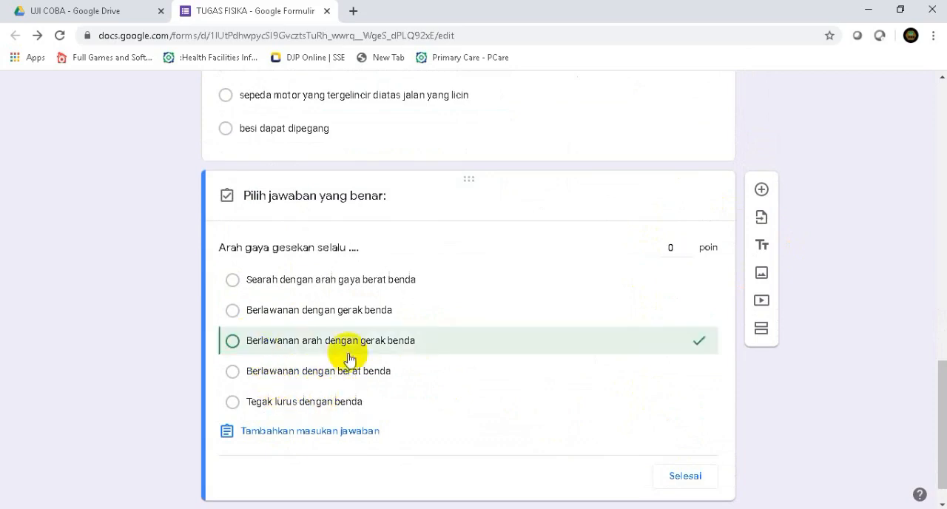
click(673, 248)
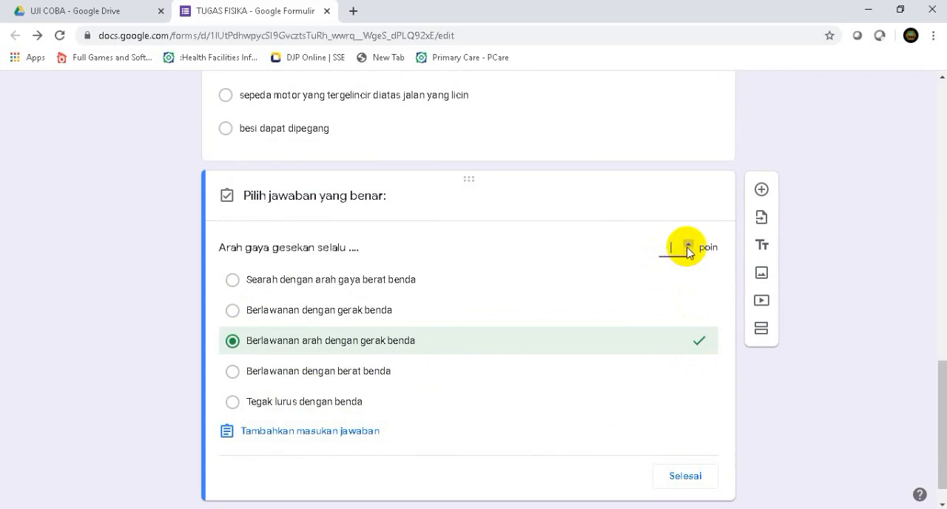
click(682, 476)
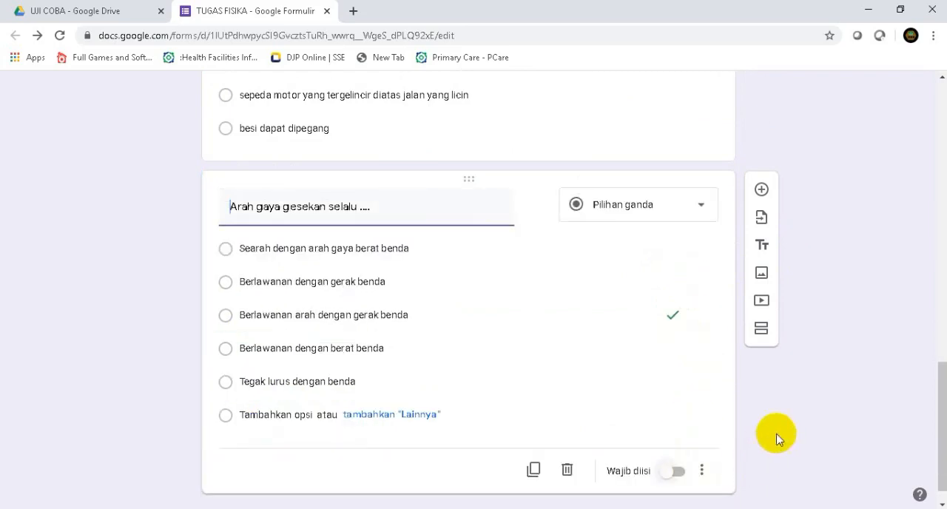
Make all three multiple-choice physics questions required (Wajib diisi), working from the last one up to the first
click(663, 473)
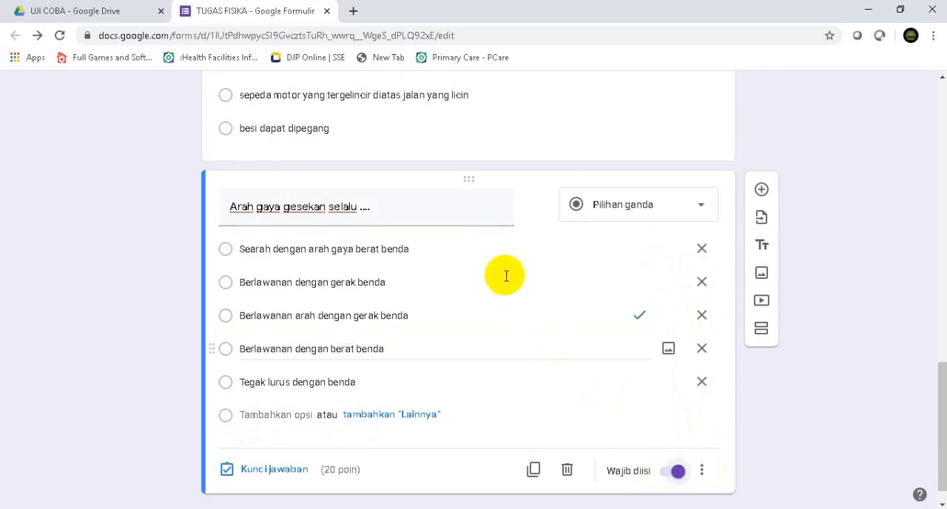
click(612, 124)
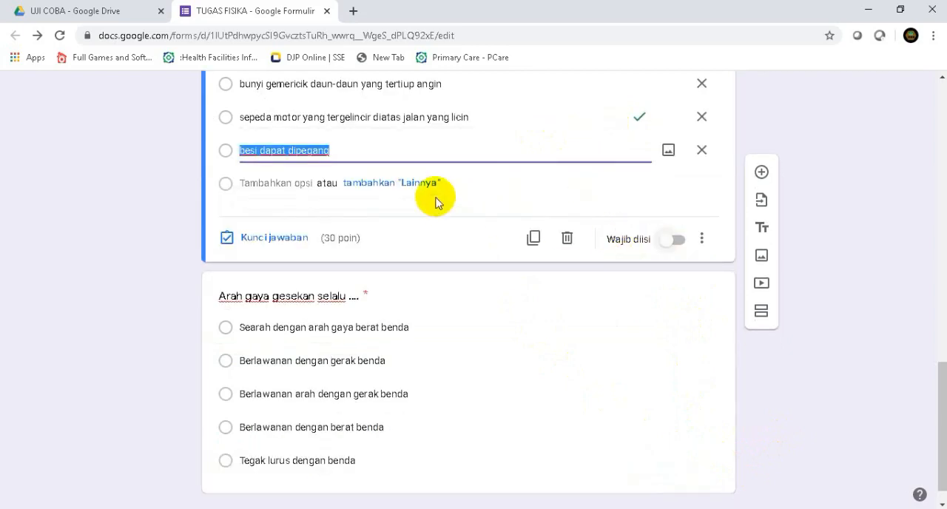
scroll(435, 202, up, 4)
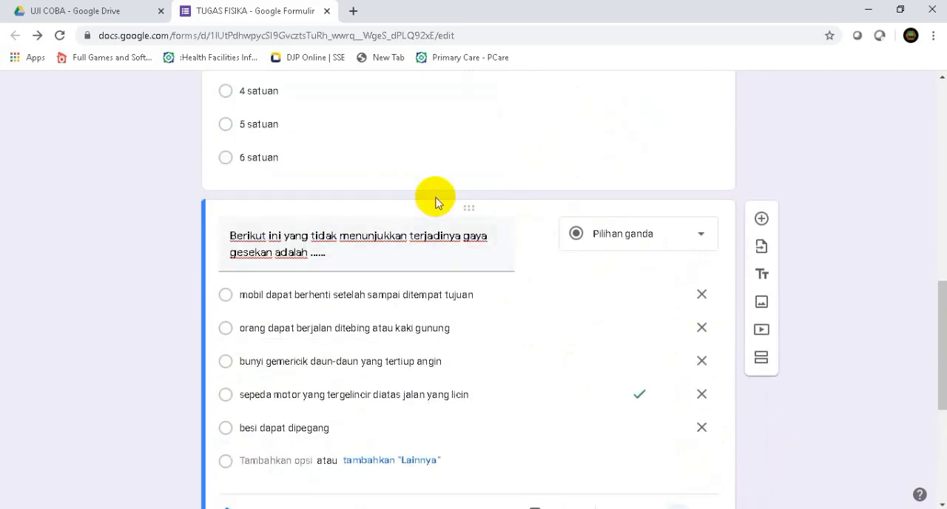
scroll(438, 200, up, 1)
click(446, 198)
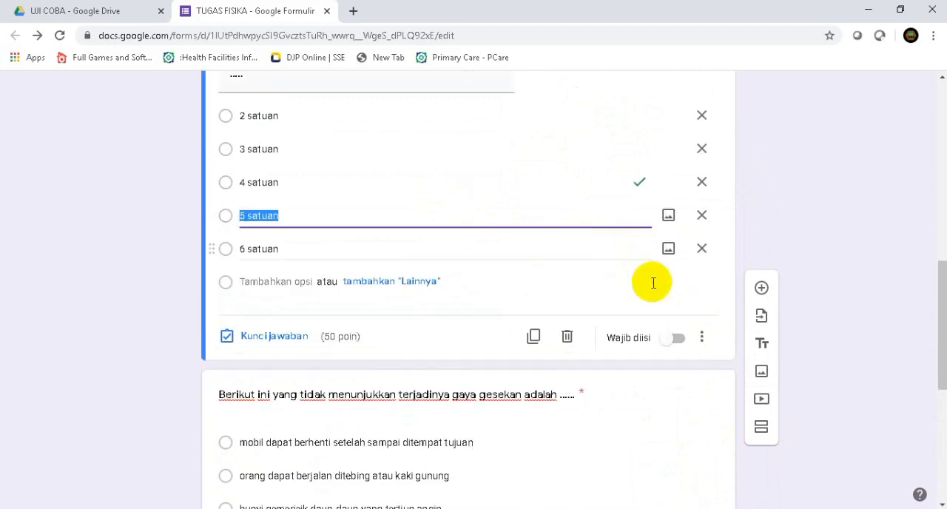
click(674, 338)
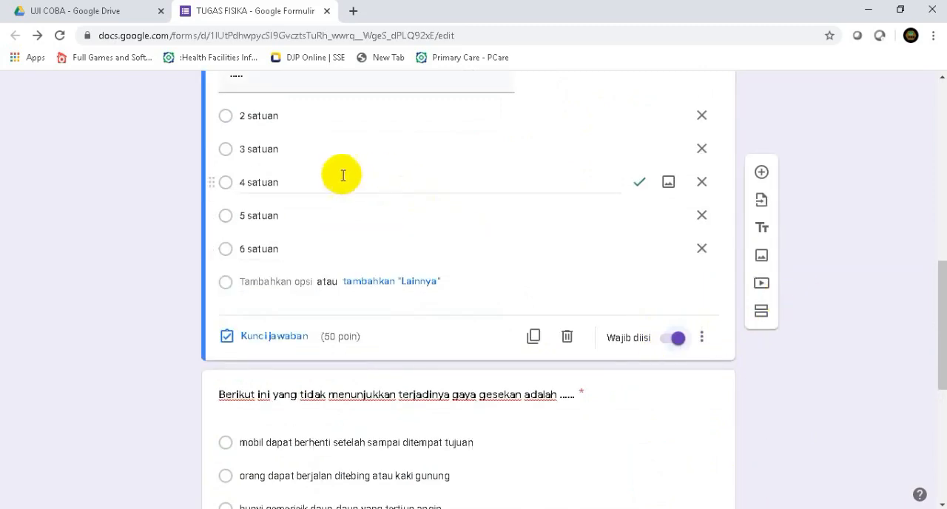
Review the whole form, then prepare to send it by link with a shortened URL (Perpendek URL)
scroll(807, 154, up, 5)
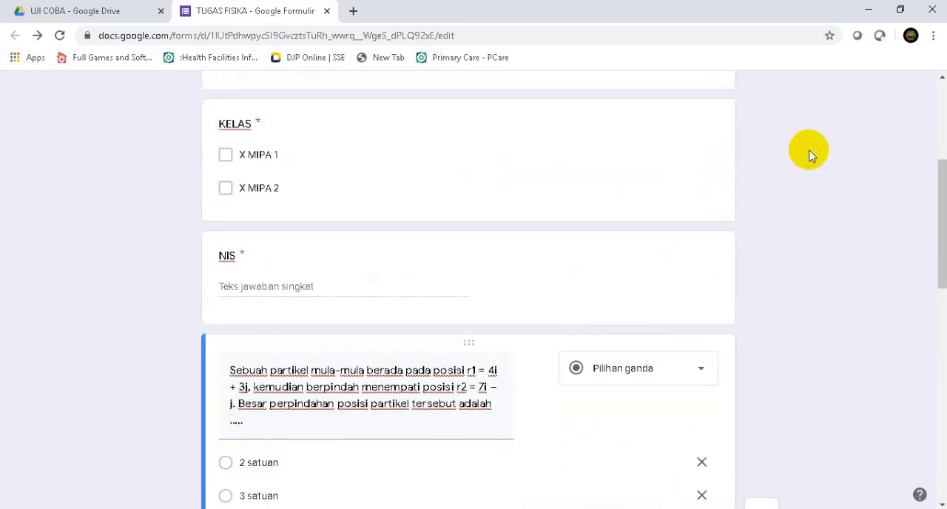
scroll(810, 155, up, 2)
scroll(810, 154, up, 3)
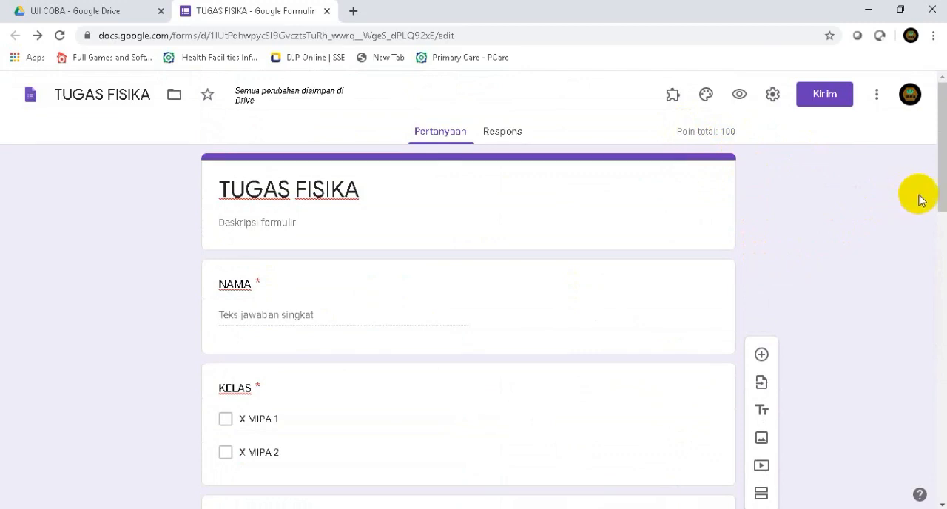
drag(939, 200, 934, 498)
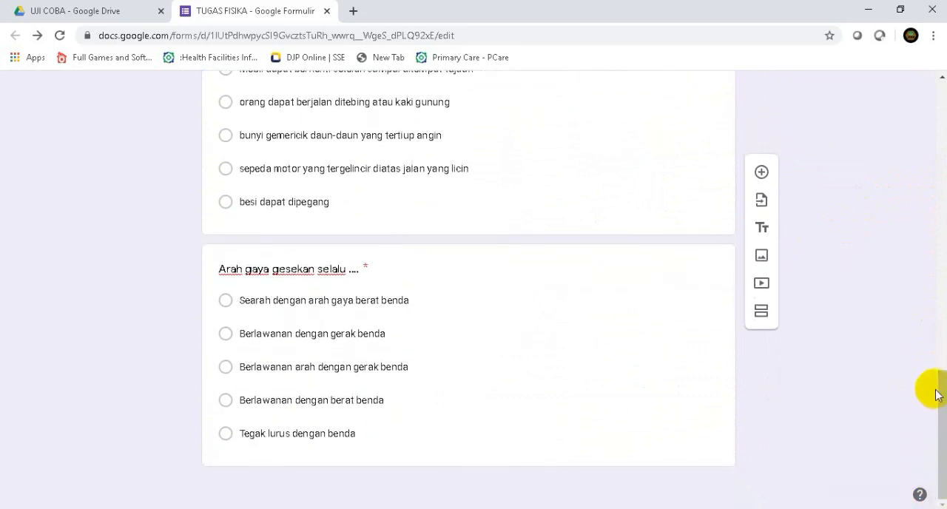
drag(936, 393, 937, 85)
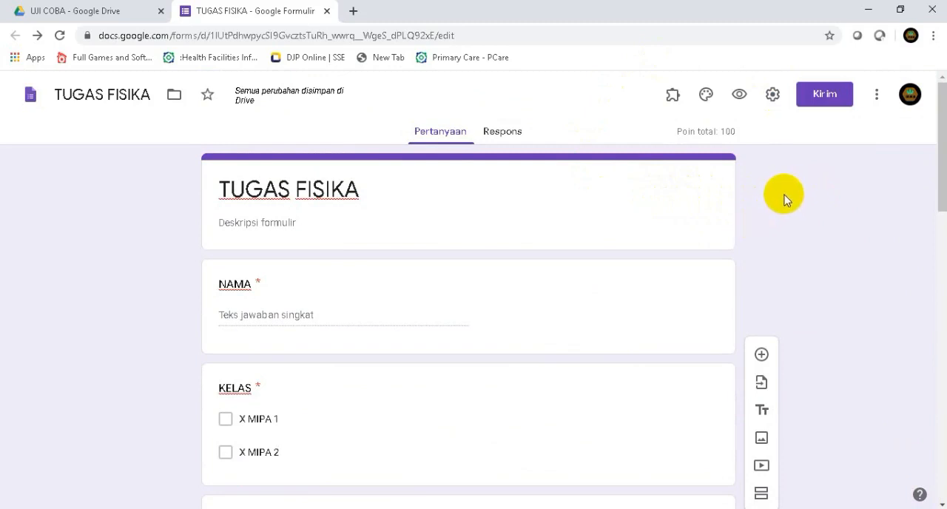
click(822, 98)
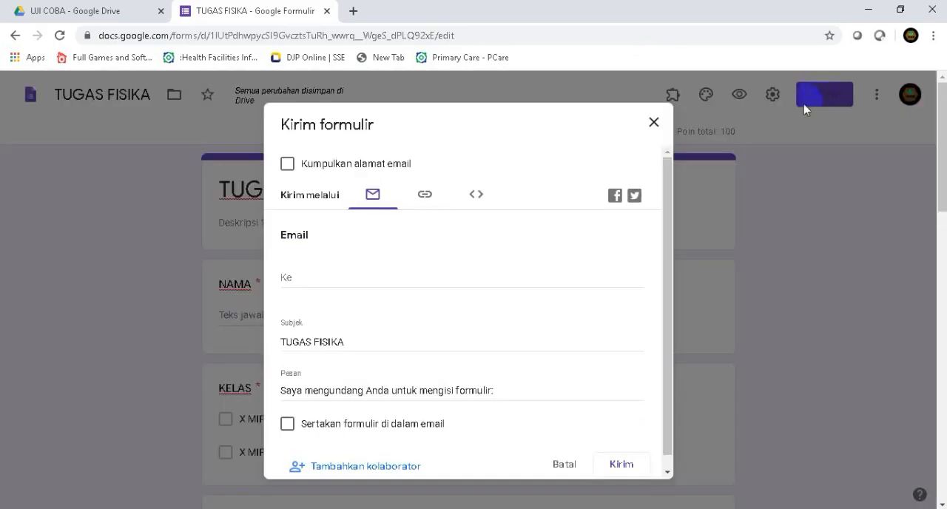
click(426, 197)
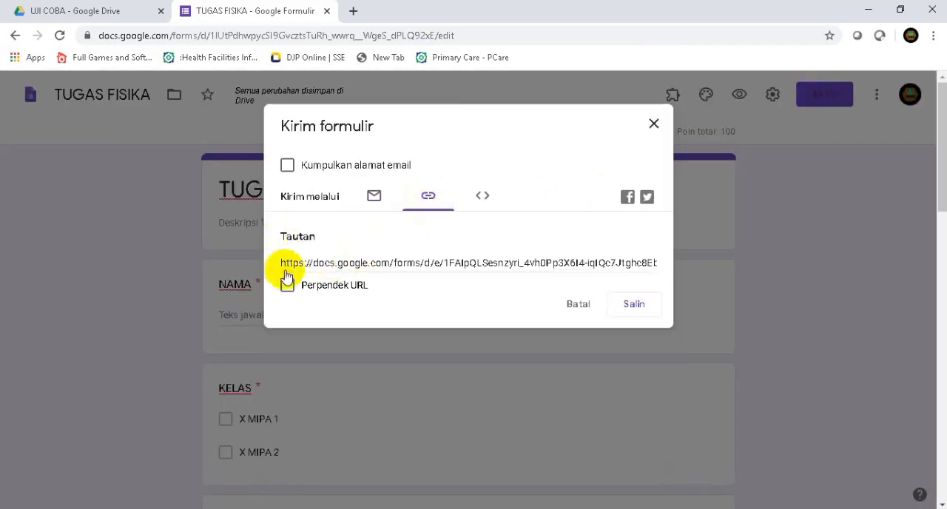
click(453, 262)
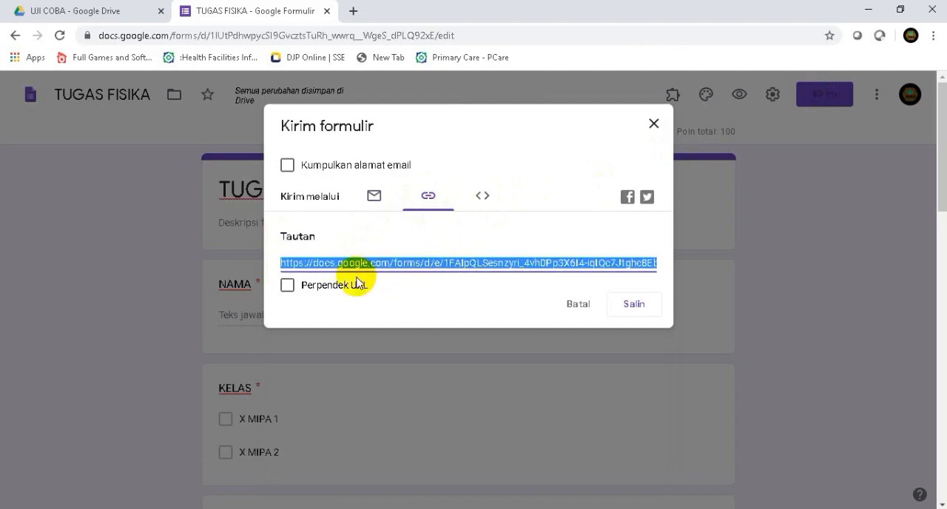
click(288, 287)
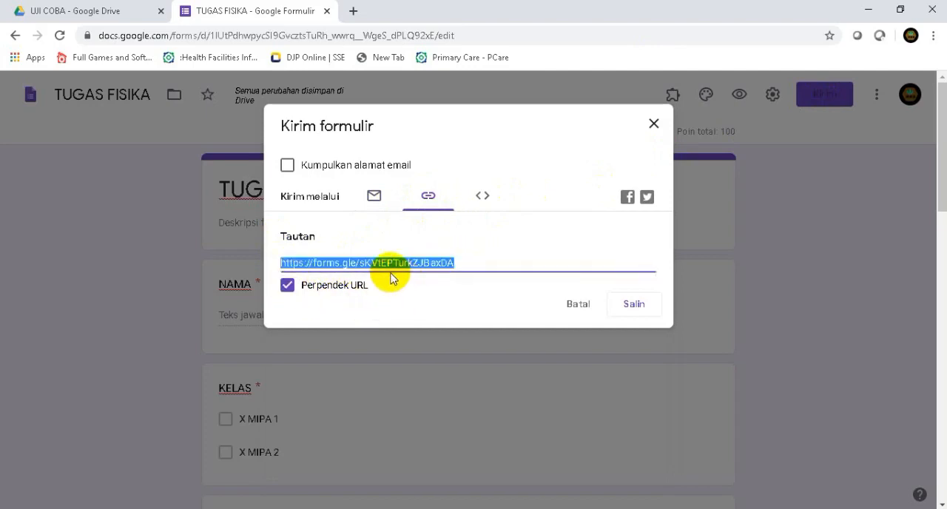